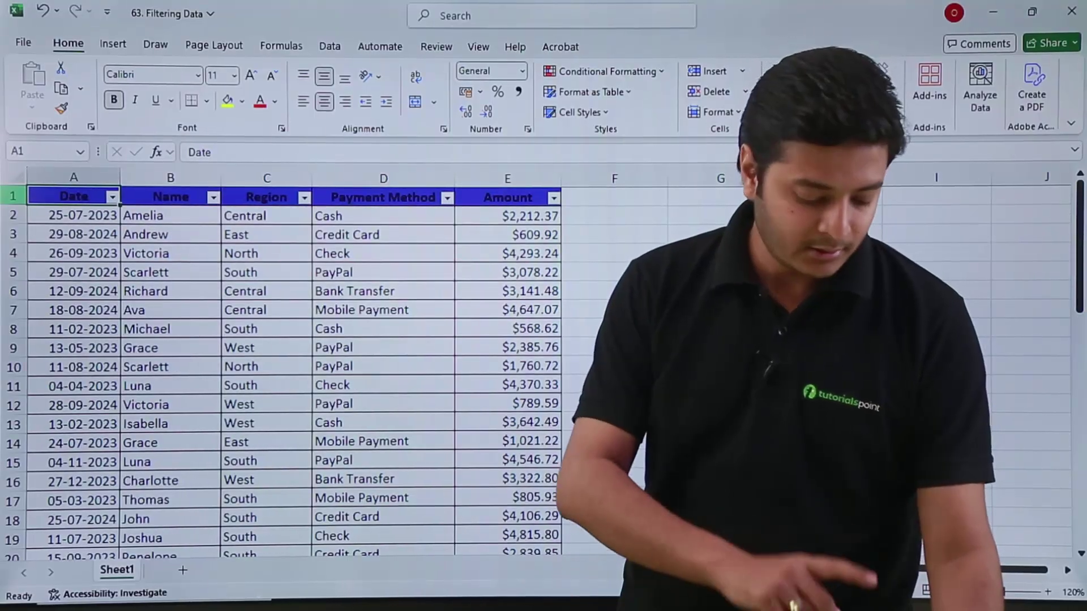
Remove the header-row filters from the table and apply them again
key("ctrl+shift+l")
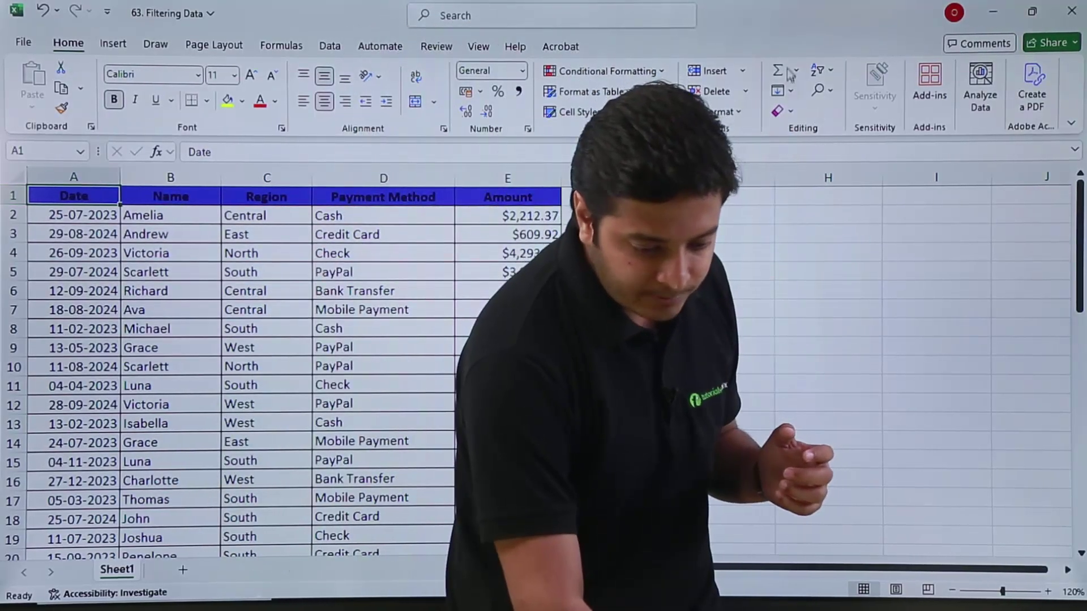
left_click(819, 74)
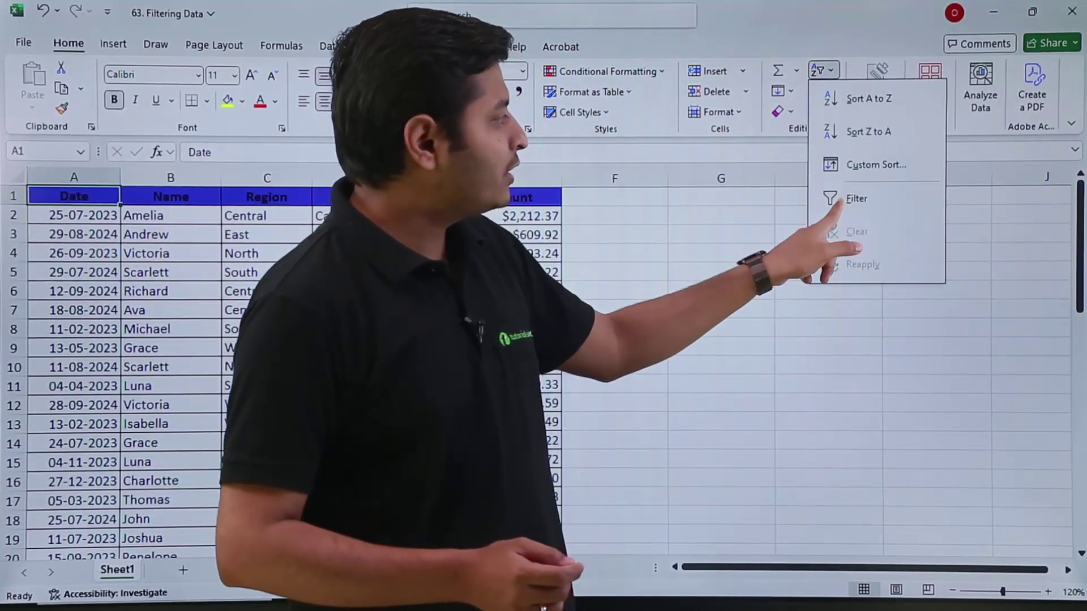
left_click(850, 196)
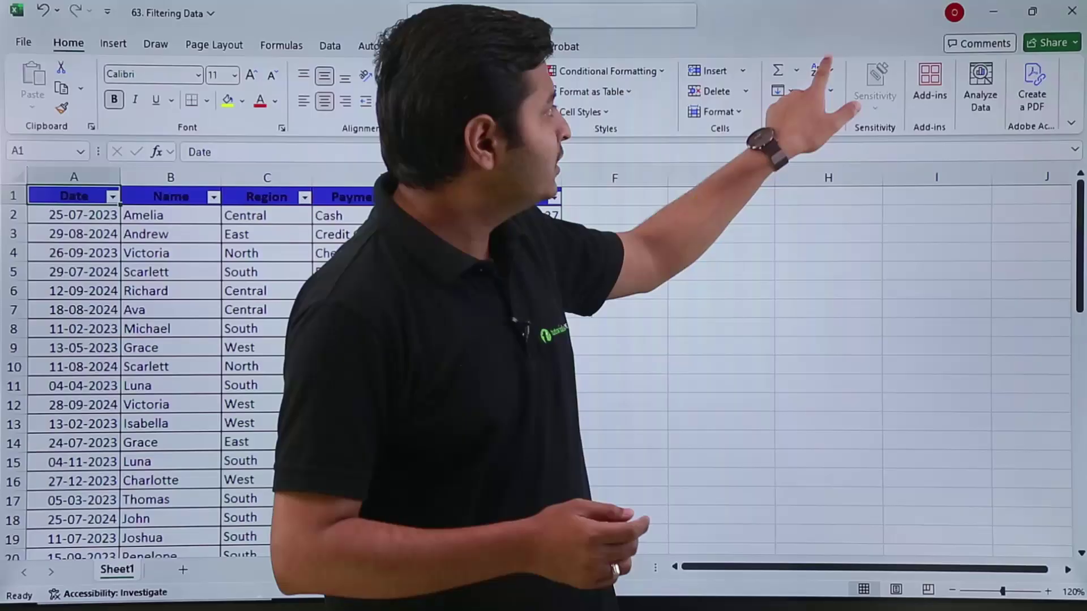
Switch the table's header filters off, on and off again
left_click(821, 70)
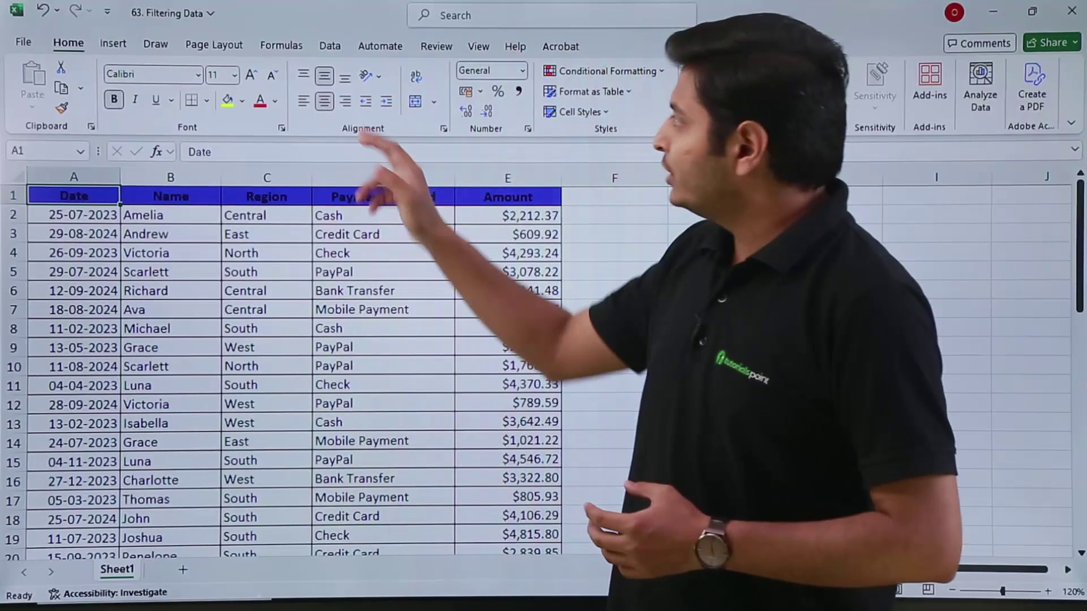
left_click(330, 46)
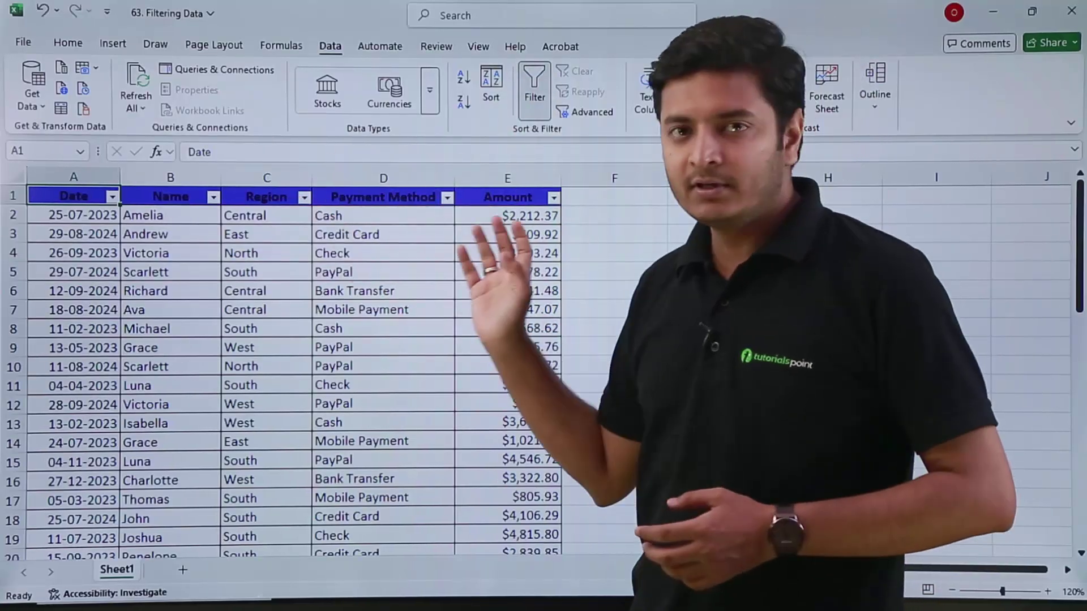
left_click(534, 84)
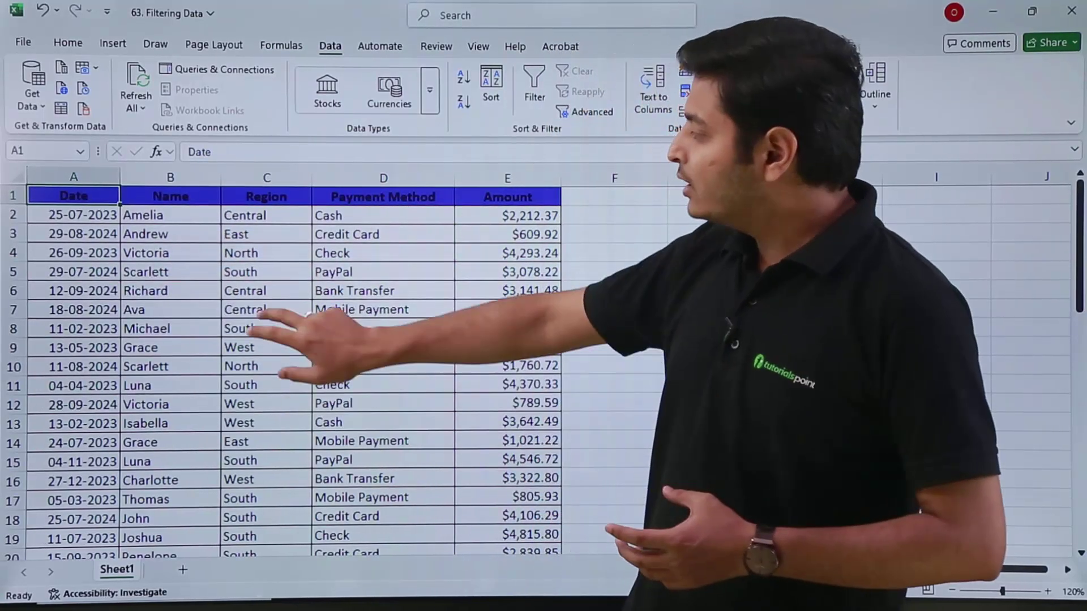
Apply header filters to the table with cell C7 in the Region column selected
left_click(266, 310)
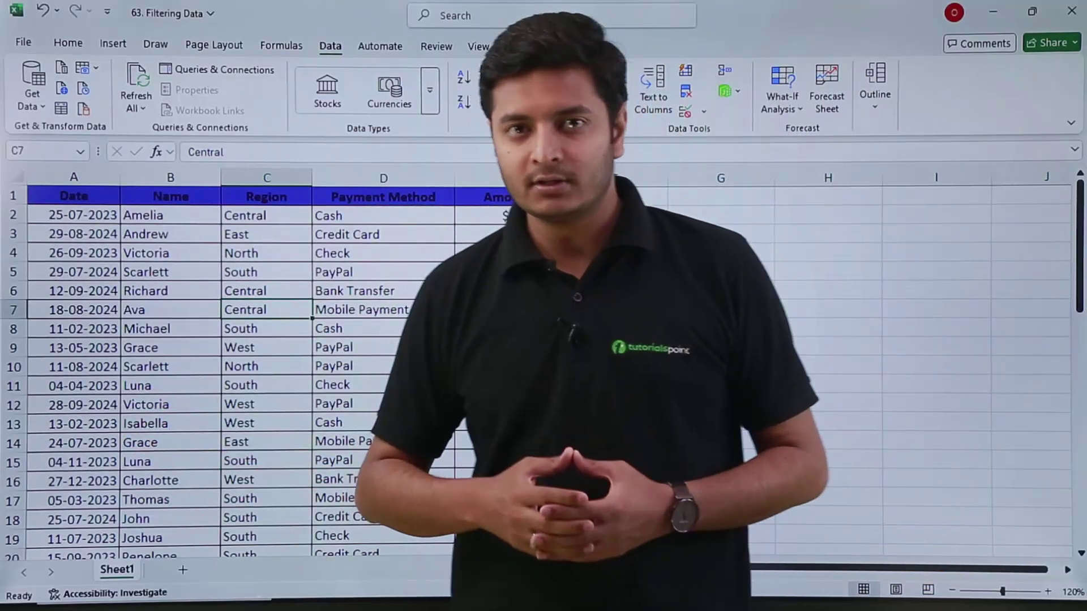
key("ctrl+shift+l")
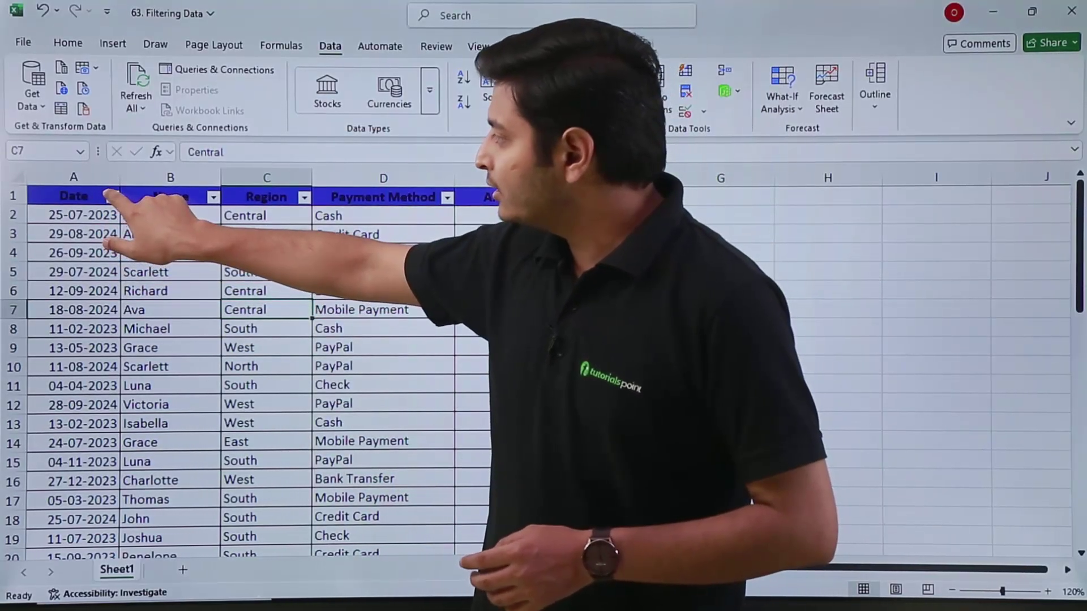
Filter the Date column to show only 2024 records and look through the filtered rows
left_click(113, 196)
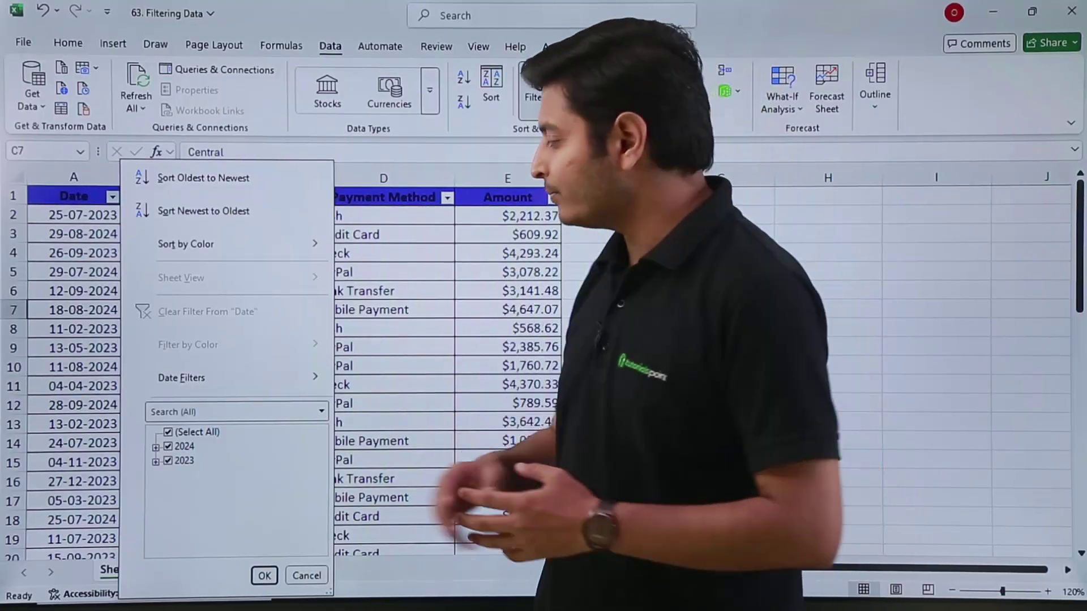
left_click(168, 433)
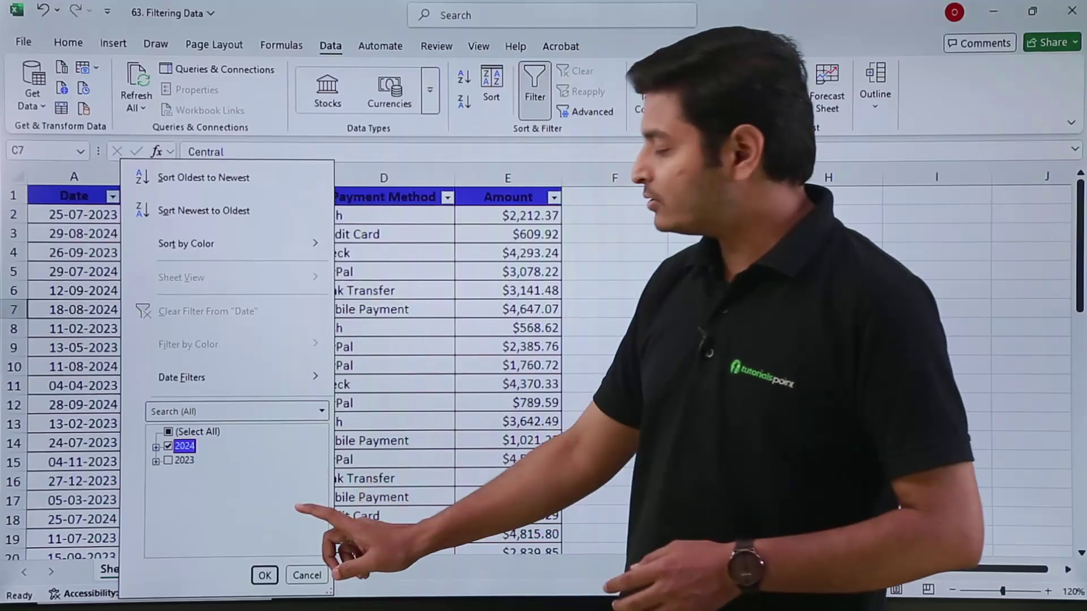
left_click(265, 576)
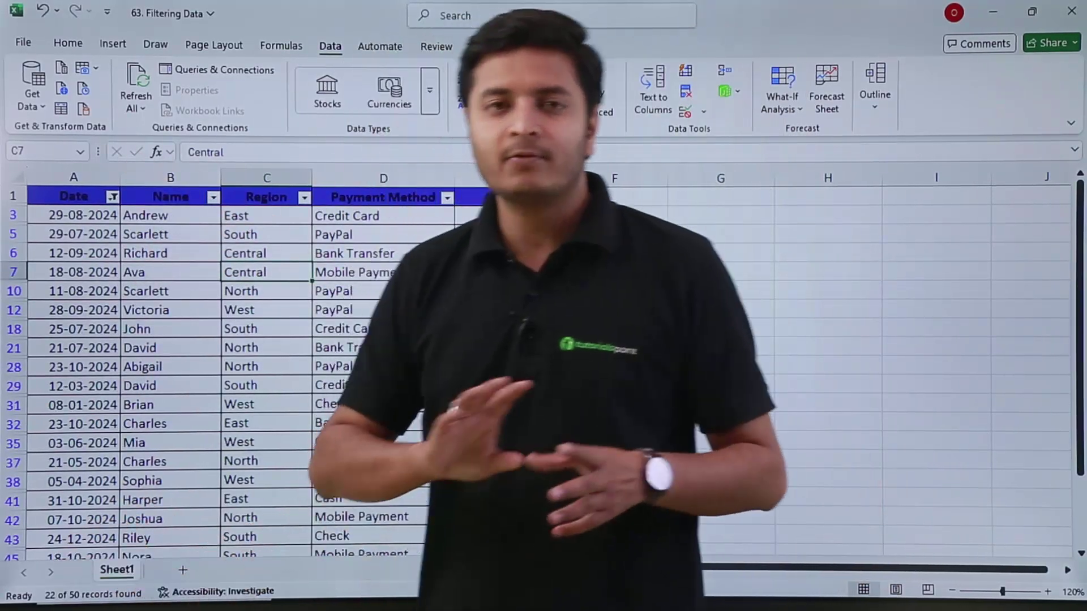
scroll(283, 368, "down", 4)
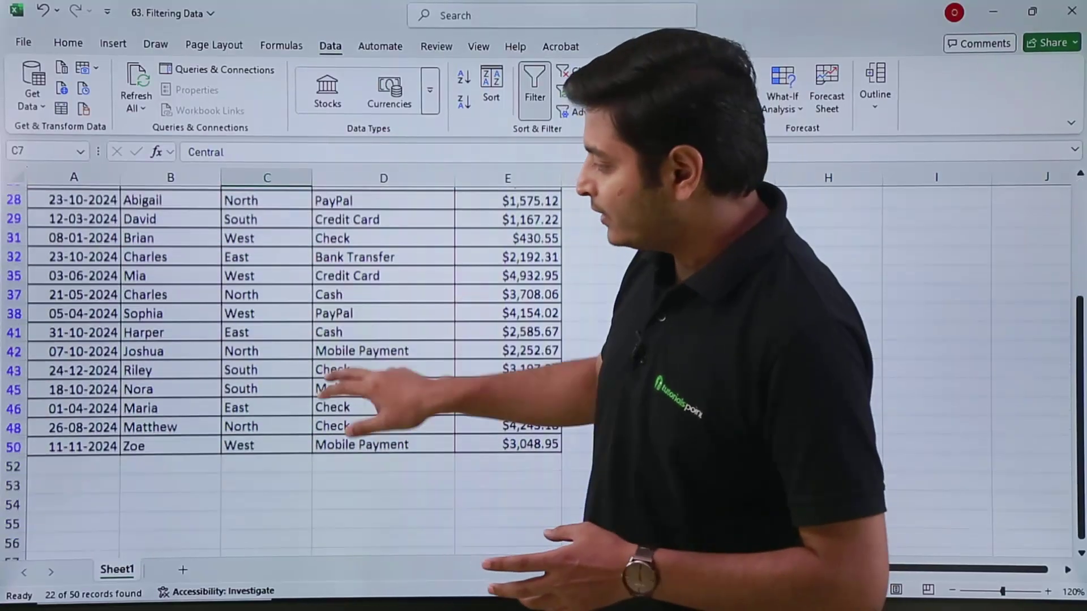
scroll(283, 368, "up", 5)
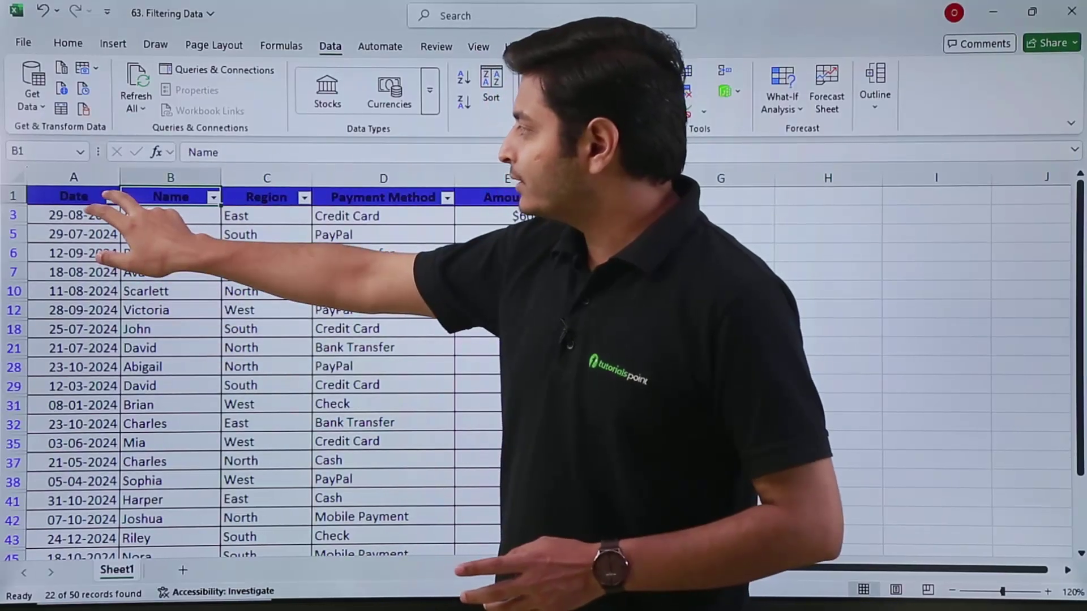
Clear the Date column's filter and look through the full list of records
left_click(112, 197)
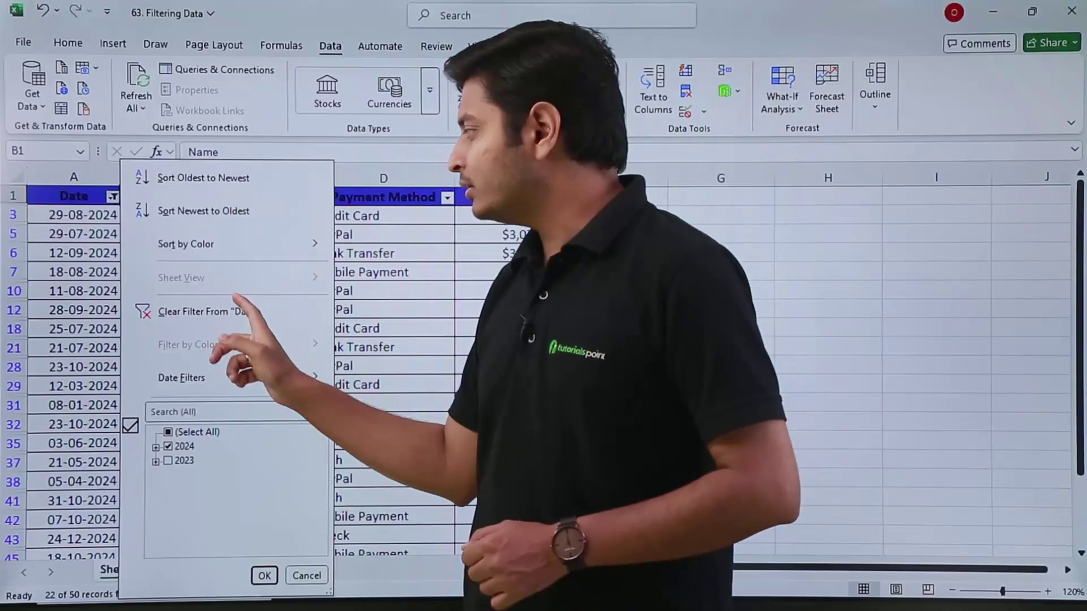
left_click(239, 310)
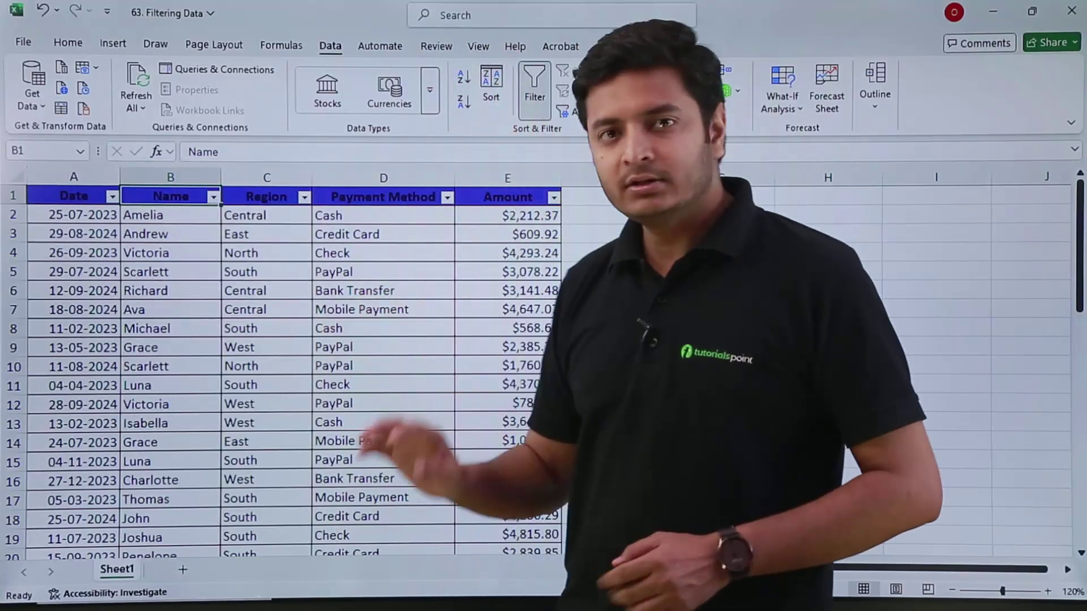
scroll(391, 373, "down", 1)
scroll(283, 368, "down", 6)
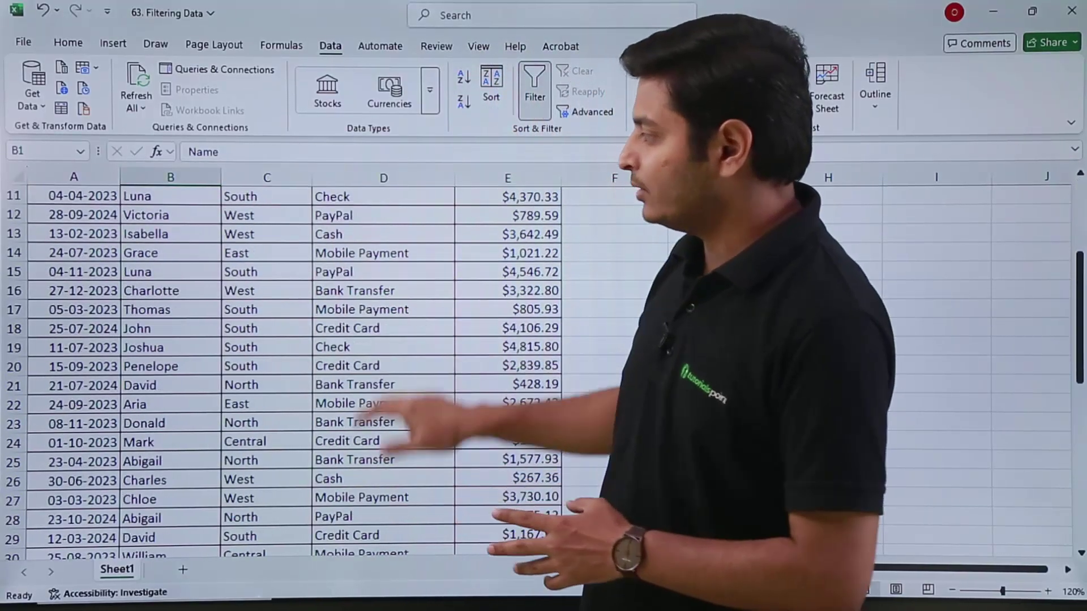
scroll(283, 369, "up", 6)
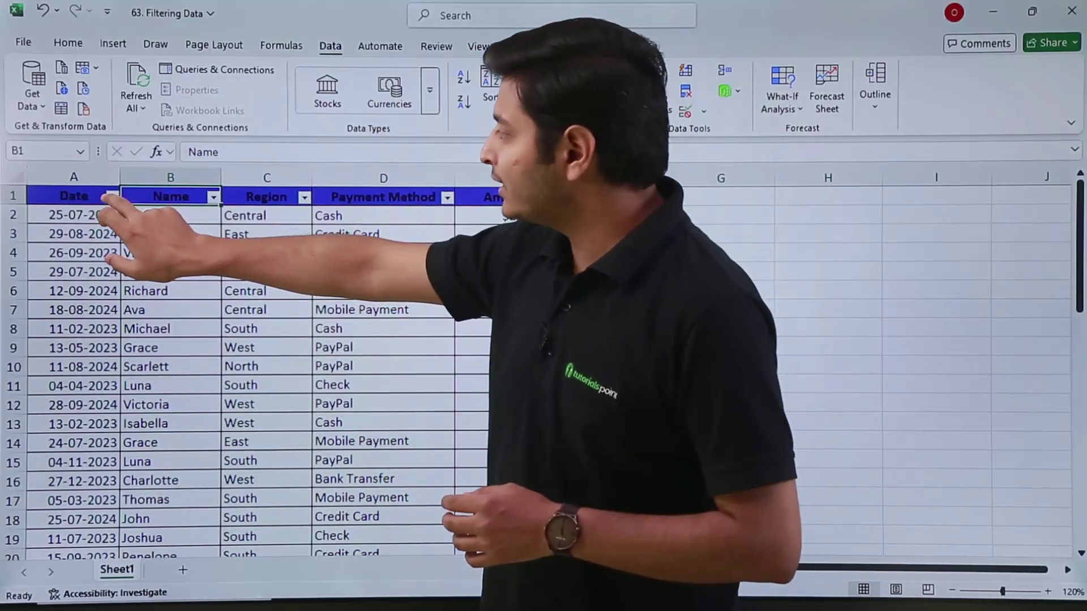
Filter the Date column to March, April and May 2024, and clear that filter
left_click(112, 196)
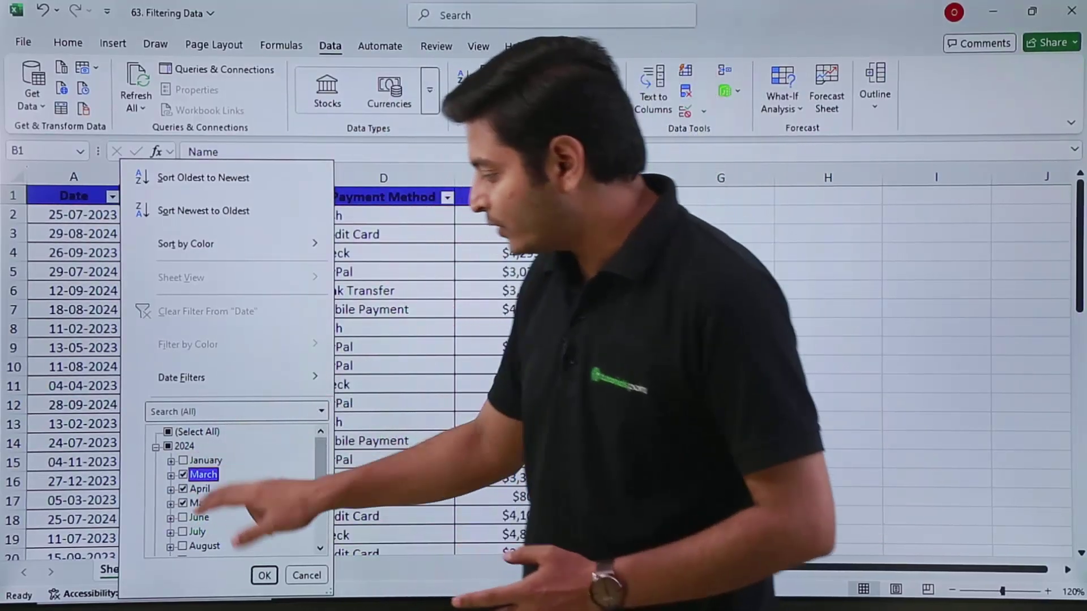
left_click(264, 576)
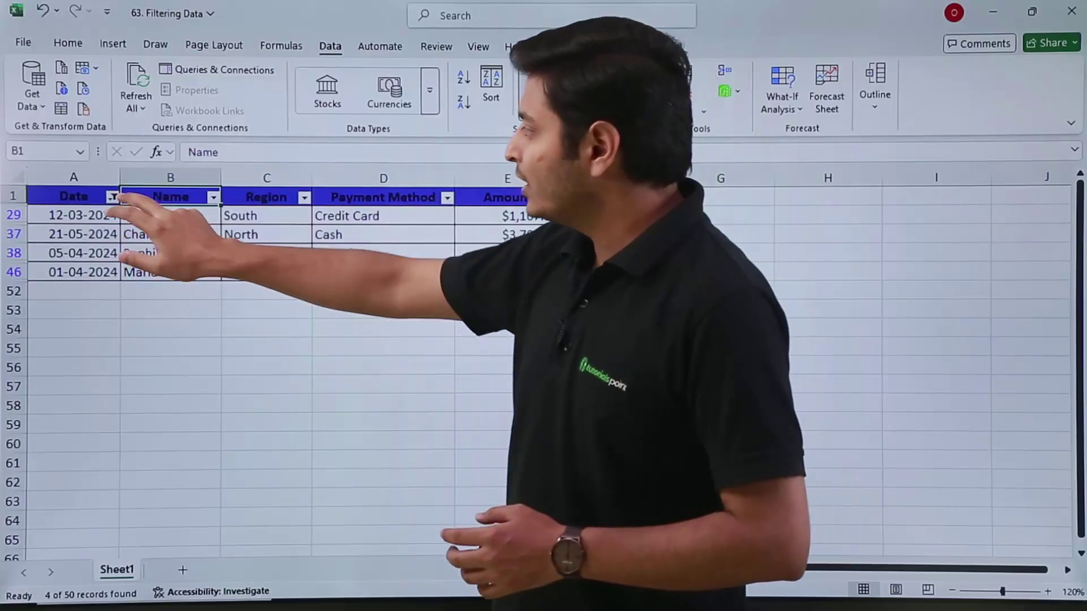
left_click(112, 197)
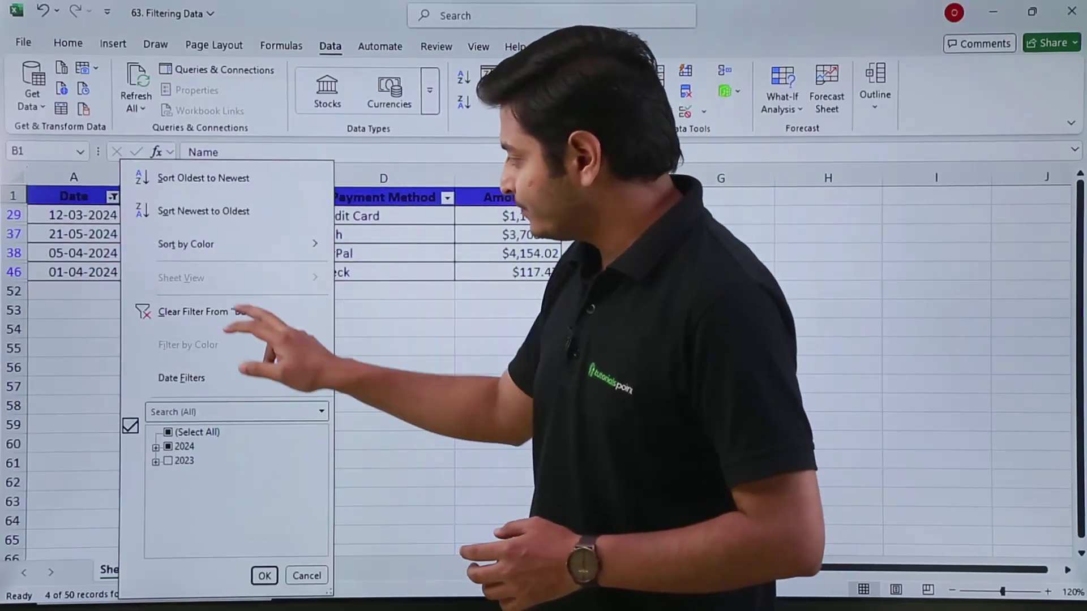
left_click(227, 313)
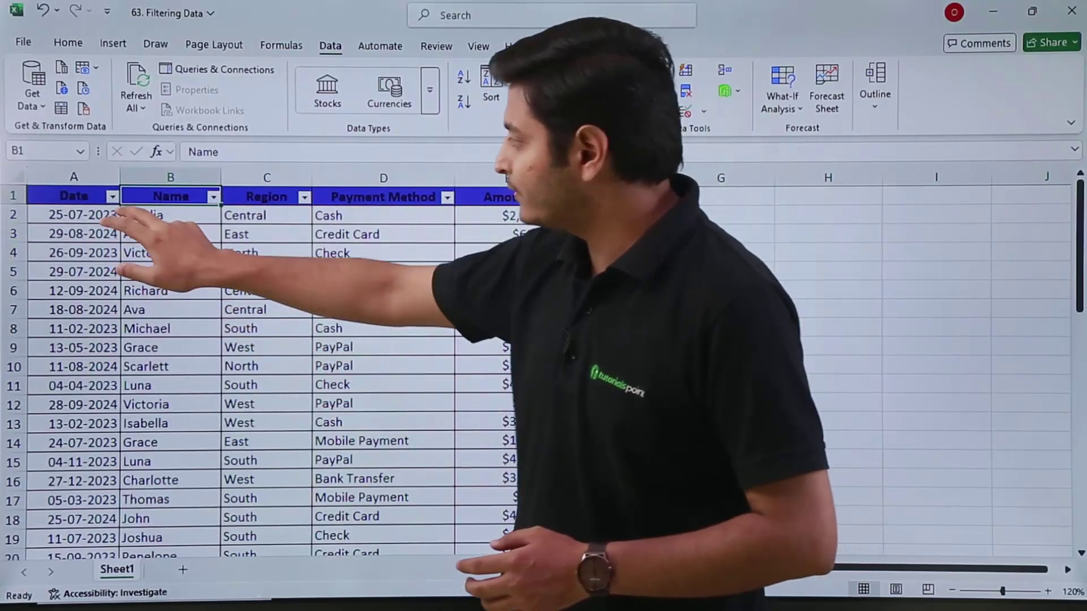
Examine the date filter conditions offered for the Date column and look through the records
left_click(112, 197)
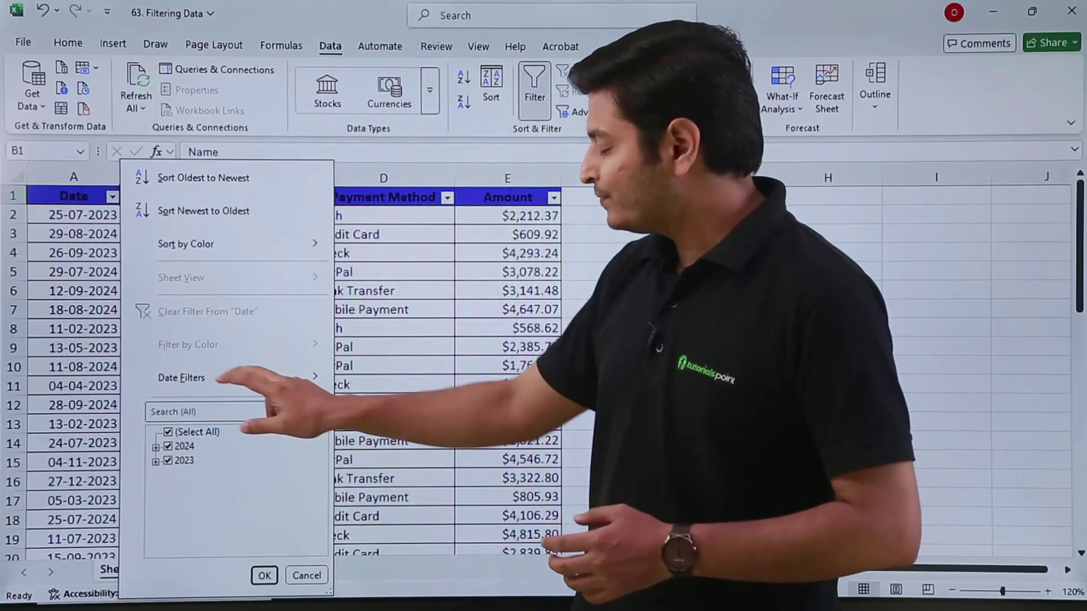
left_click(238, 377)
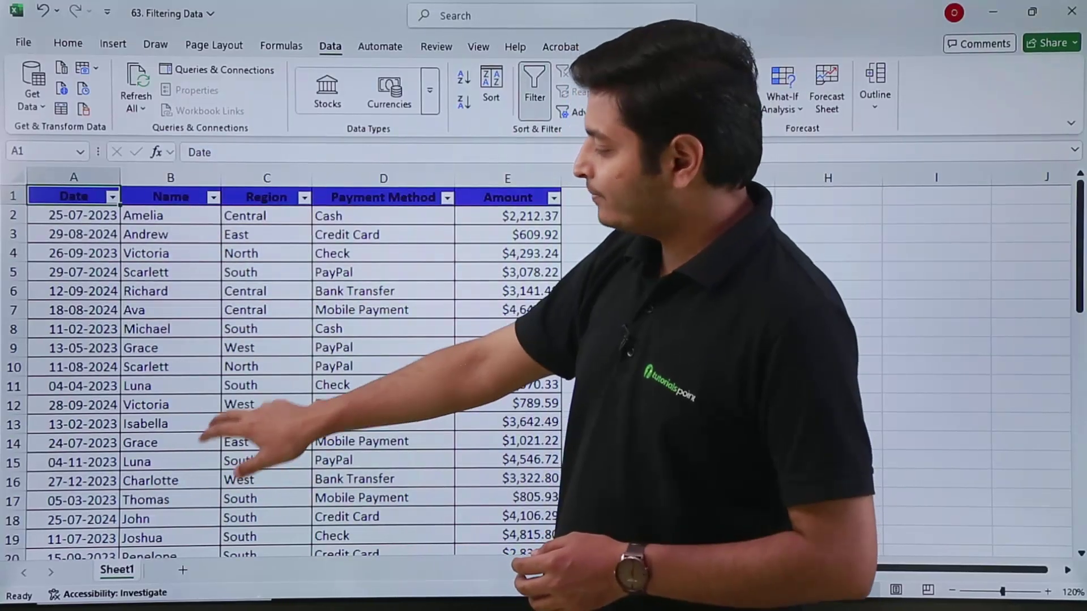
scroll(295, 368, "down", 3)
scroll(294, 368, "down", 3)
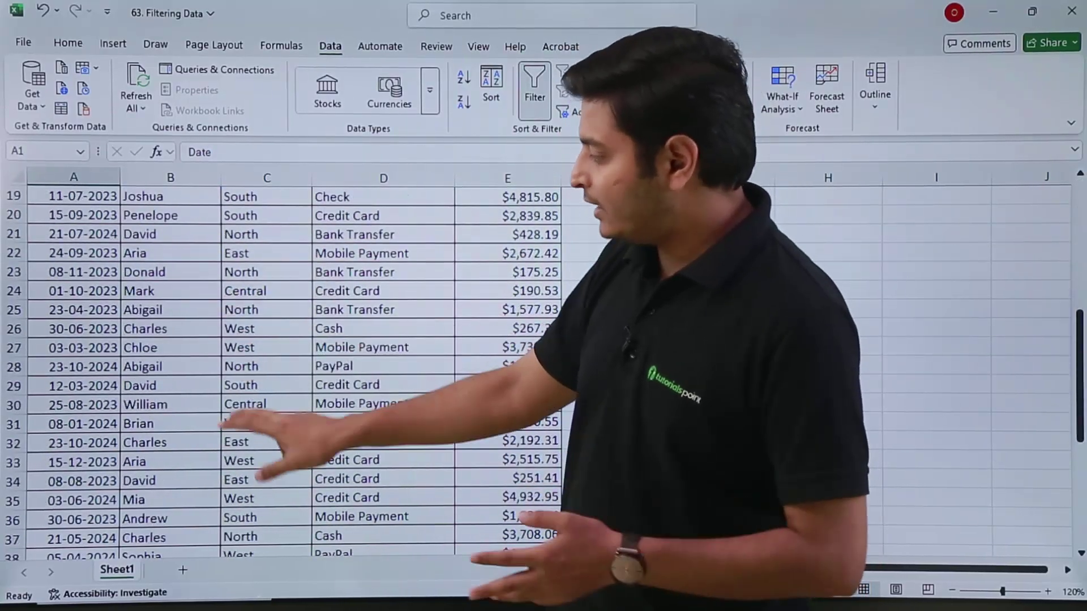
scroll(295, 368, "up", 6)
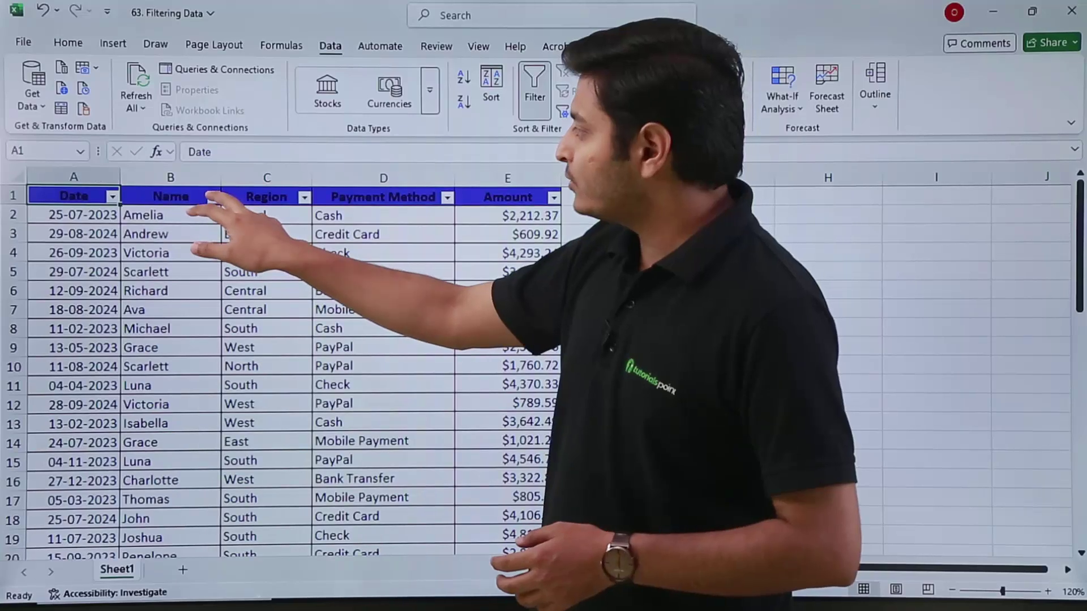
Filter the Name column to entries that begin with "A", and clear the filter
left_click(213, 197)
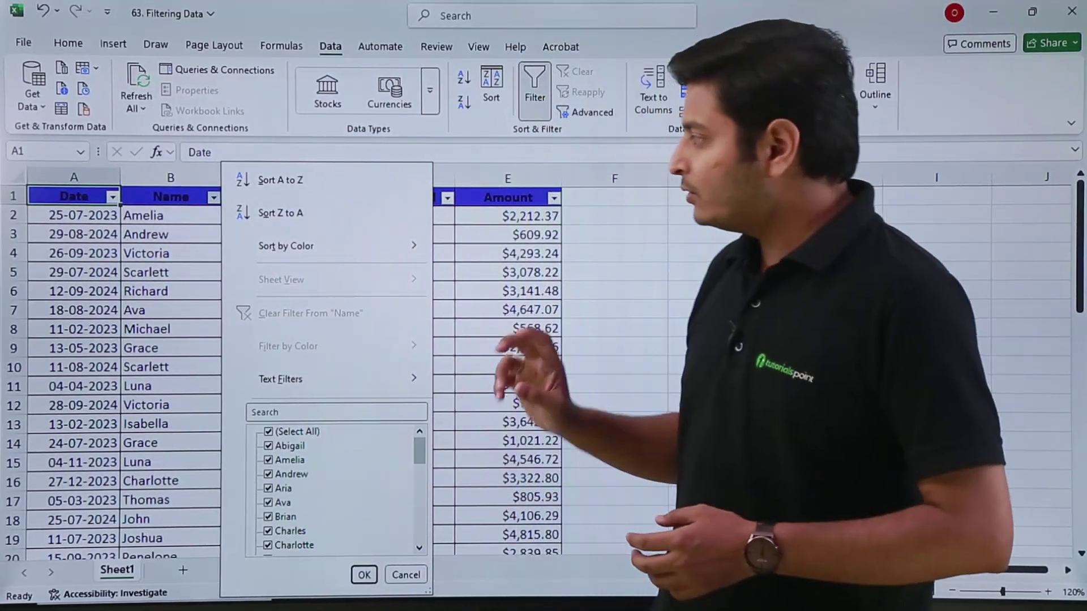
left_click(329, 512)
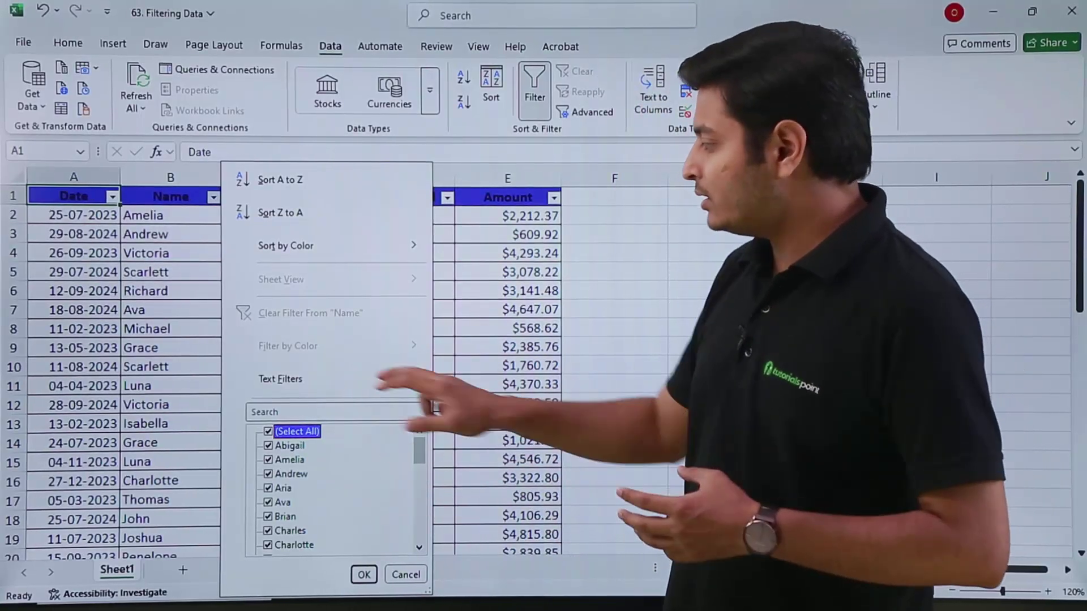
left_click(336, 379)
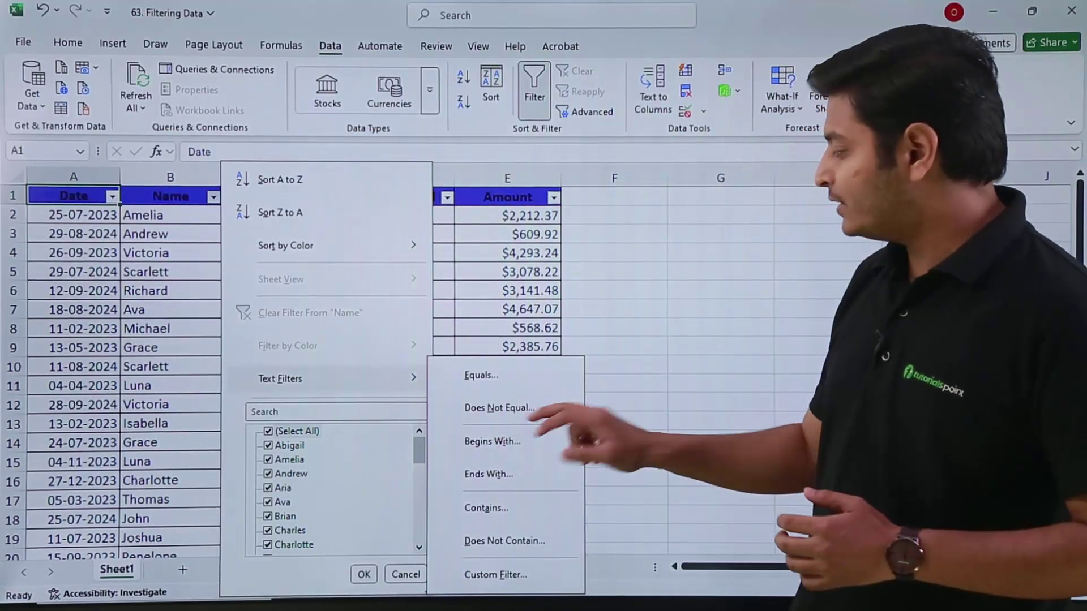
left_click(493, 441)
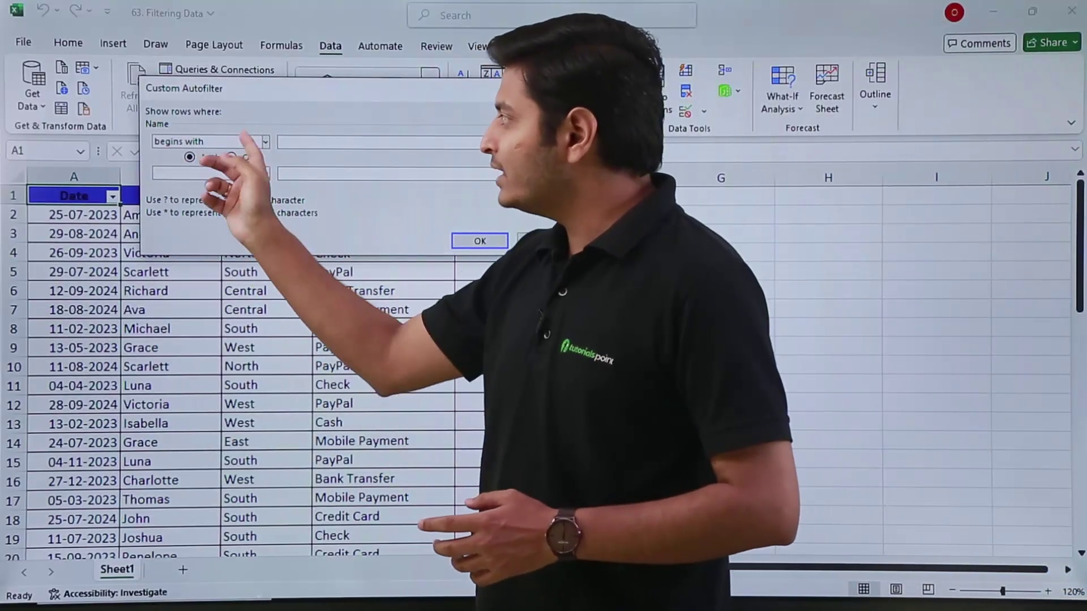
type("A")
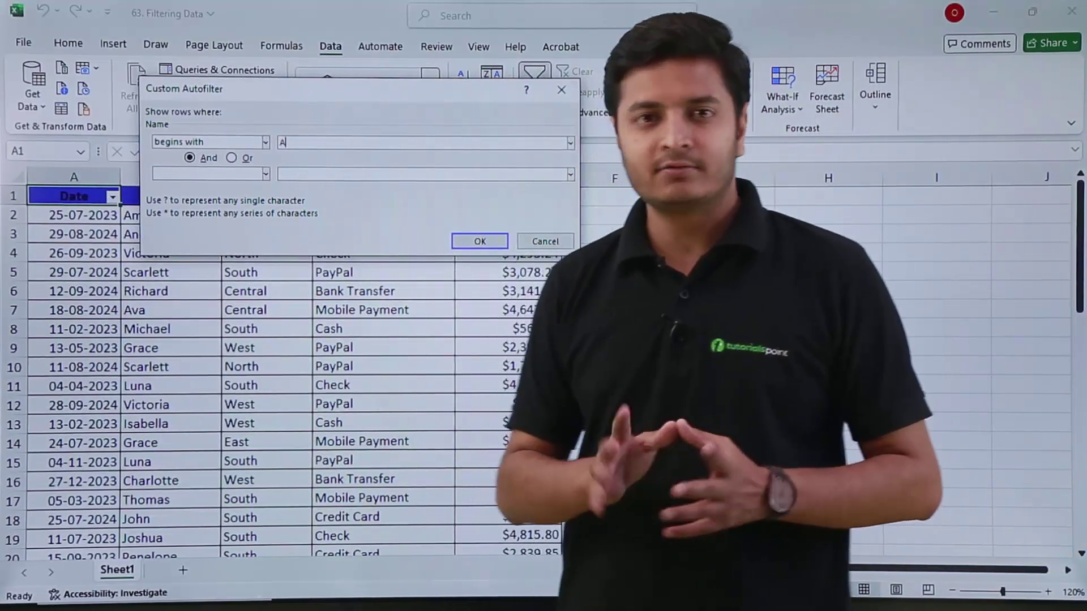
left_click(479, 241)
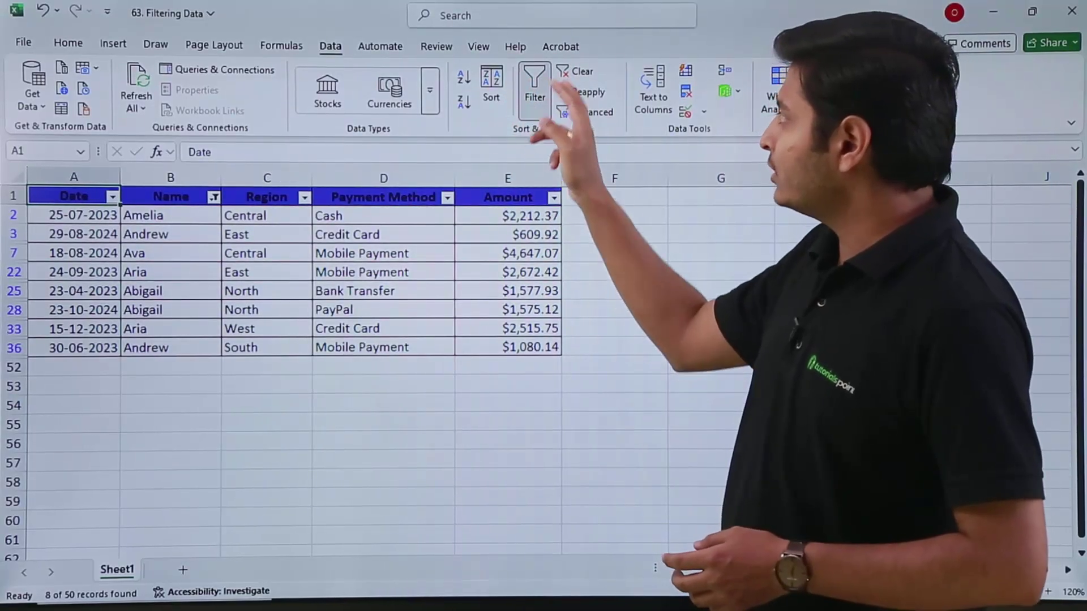
left_click(571, 71)
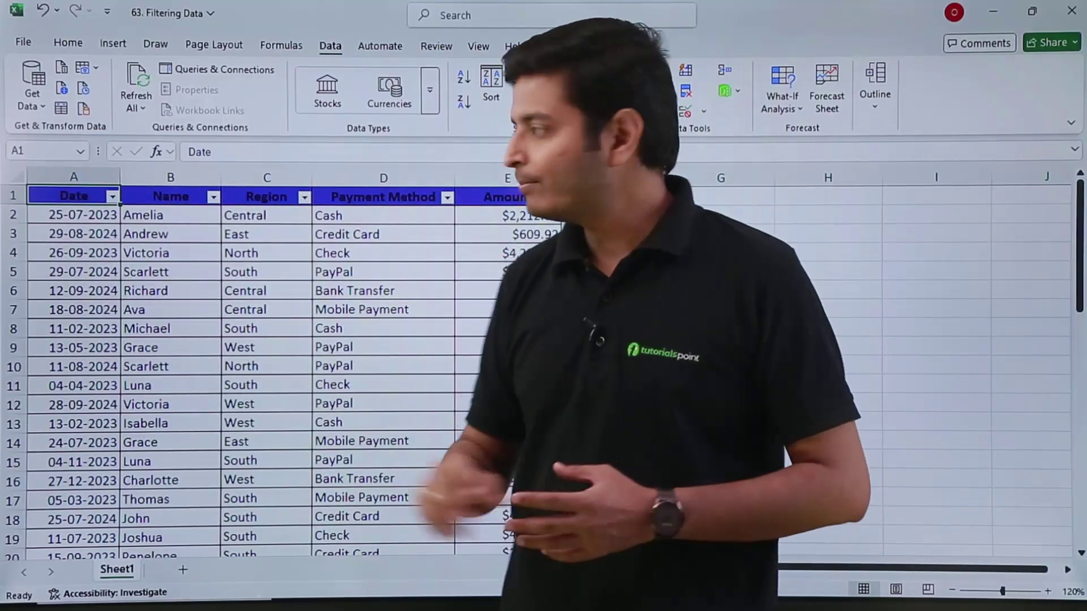
Examine the text filter conditions offered for the Name column, including the Begins With condition, without applying any
left_click(225, 197)
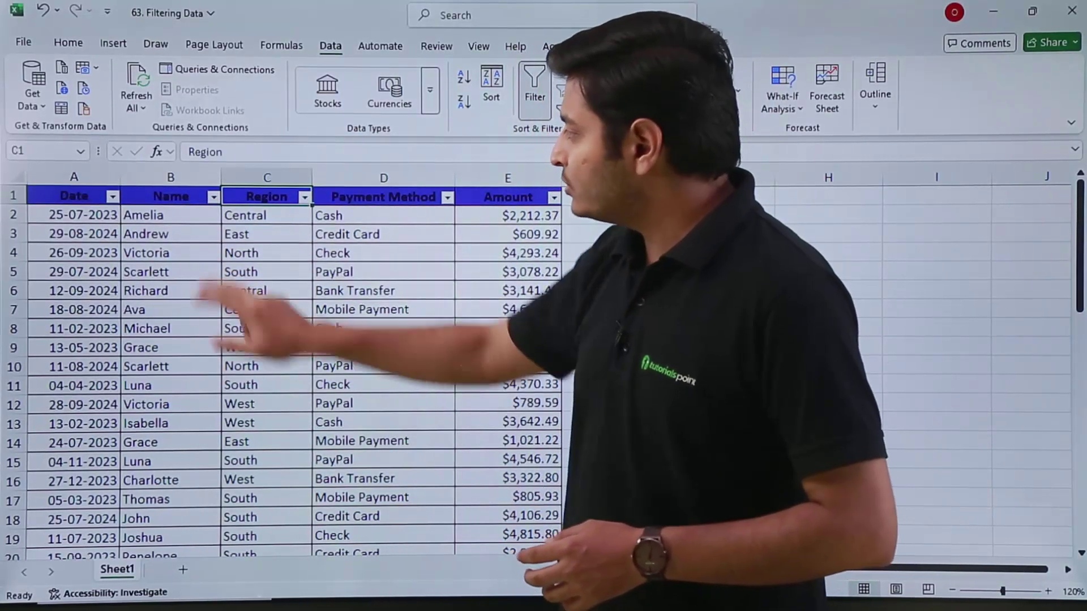
left_click(213, 197)
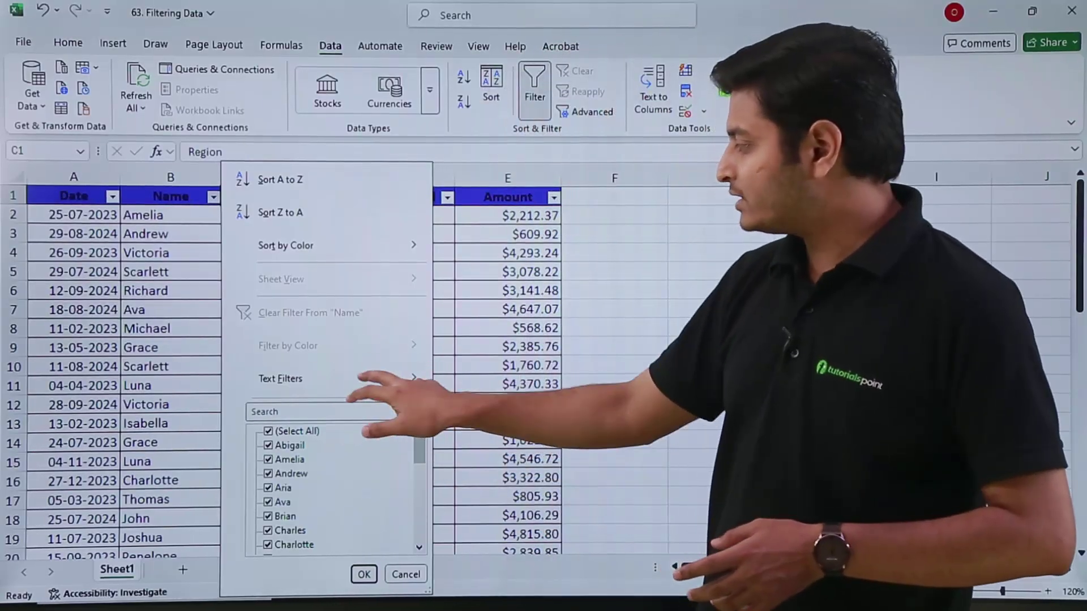
left_click(358, 379)
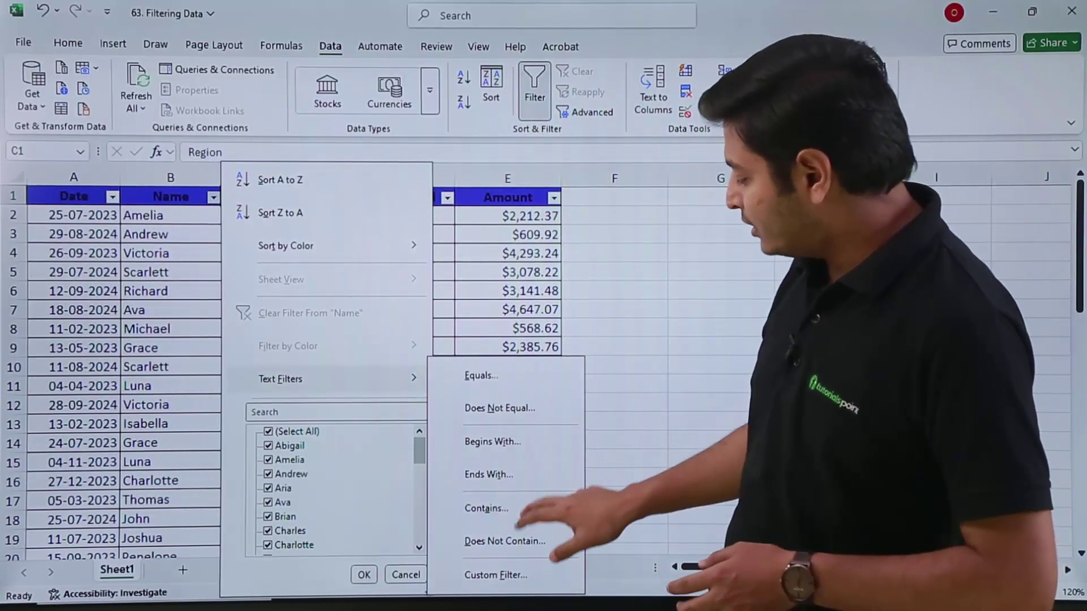
left_click(492, 443)
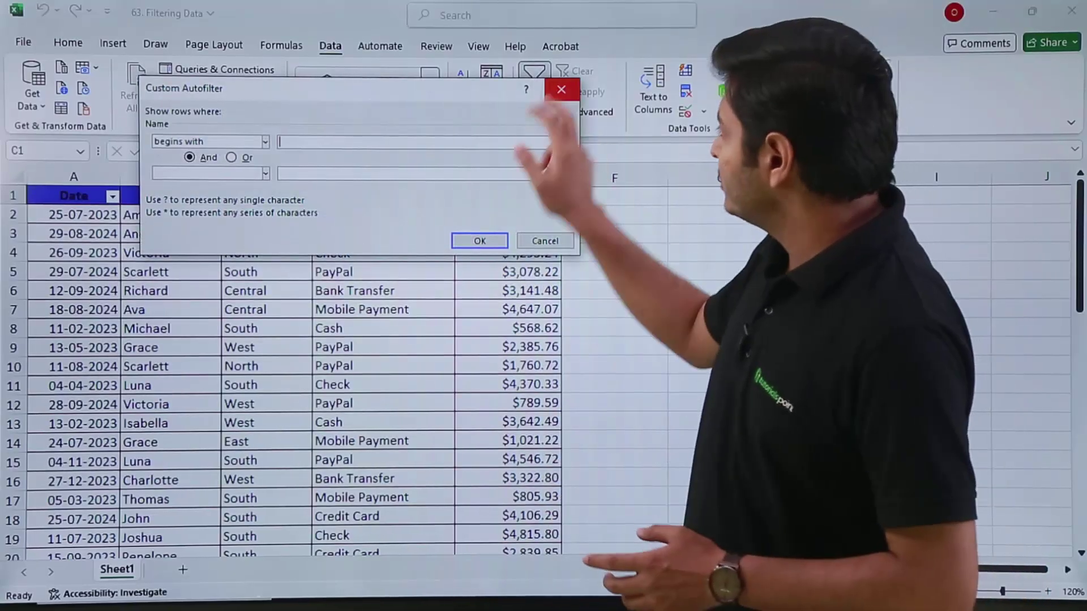
left_click(561, 89)
left_click(214, 197)
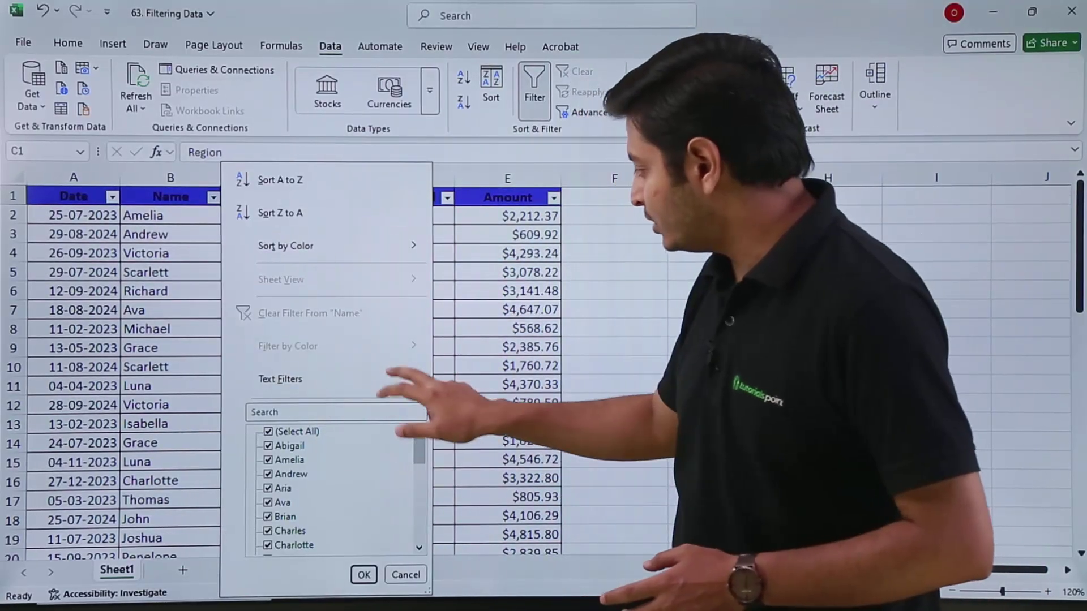
left_click(374, 379)
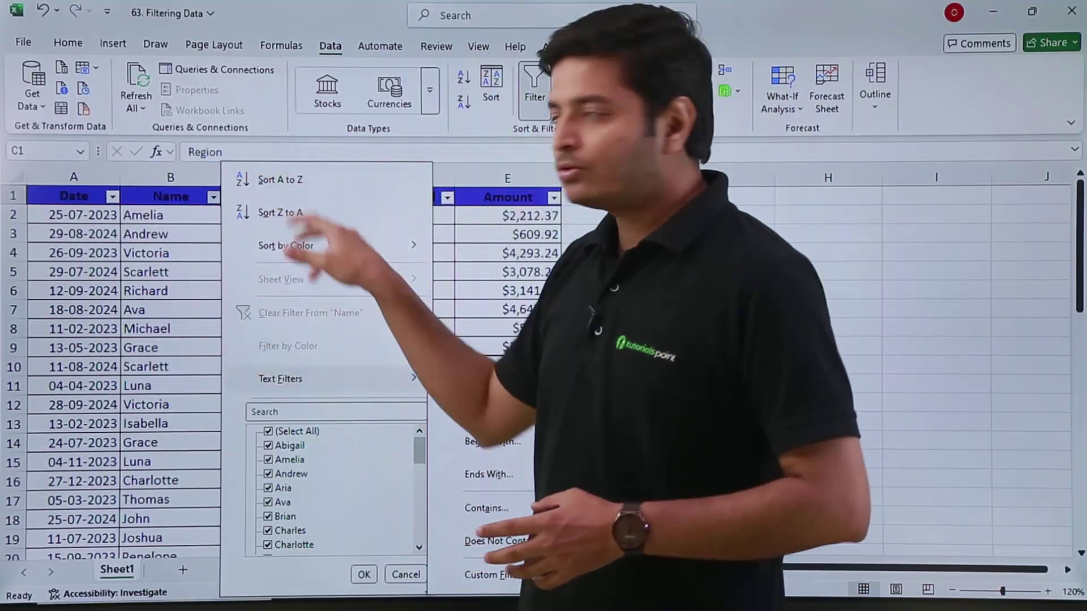
left_click(178, 218)
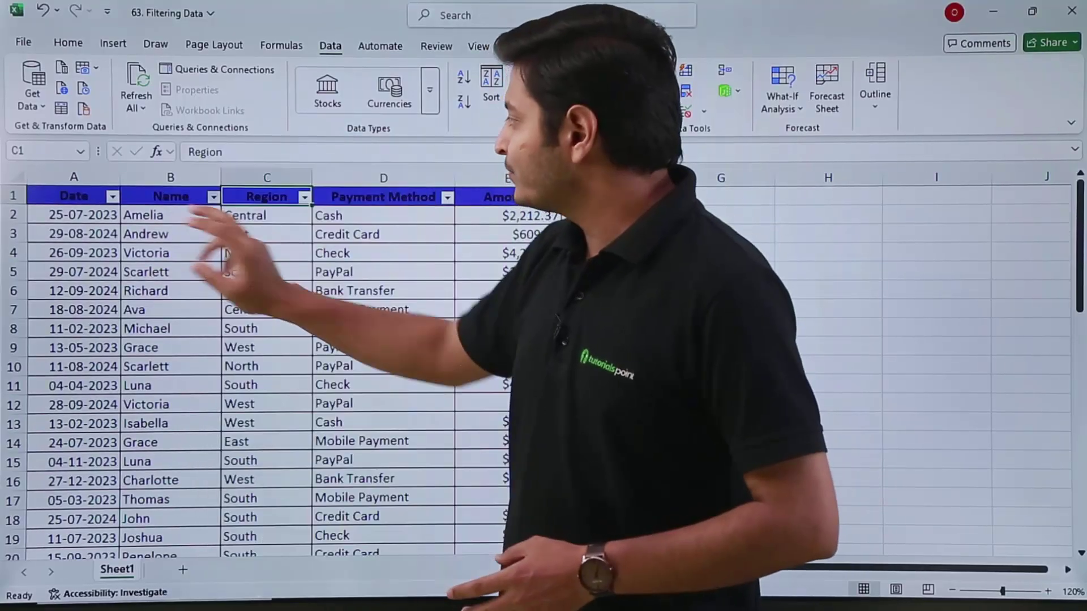
left_click(187, 233)
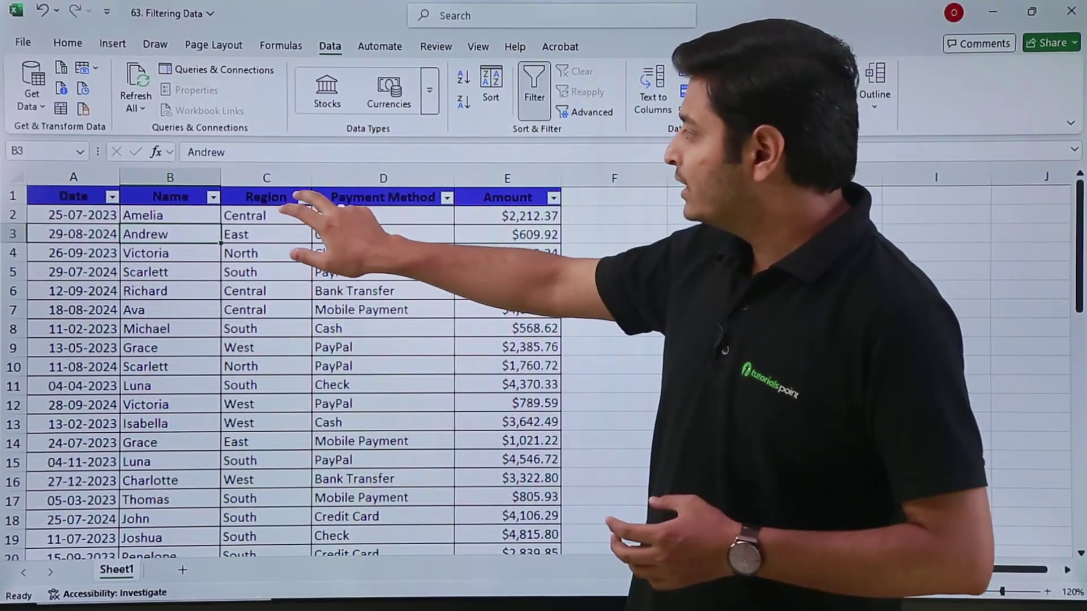
Filter the Region column to show only the West records
left_click(305, 197)
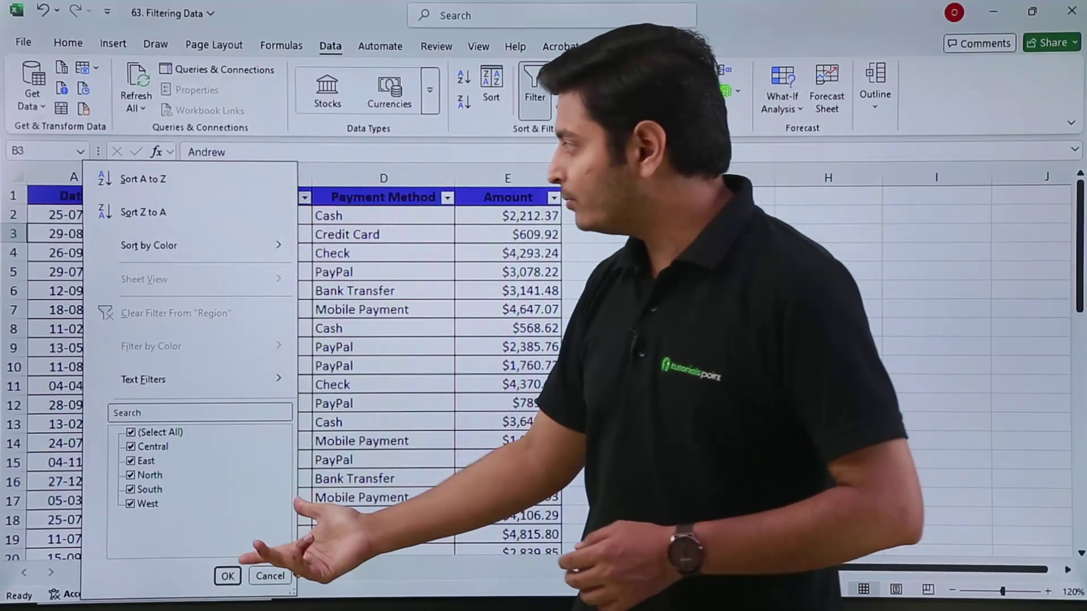
left_click(131, 432)
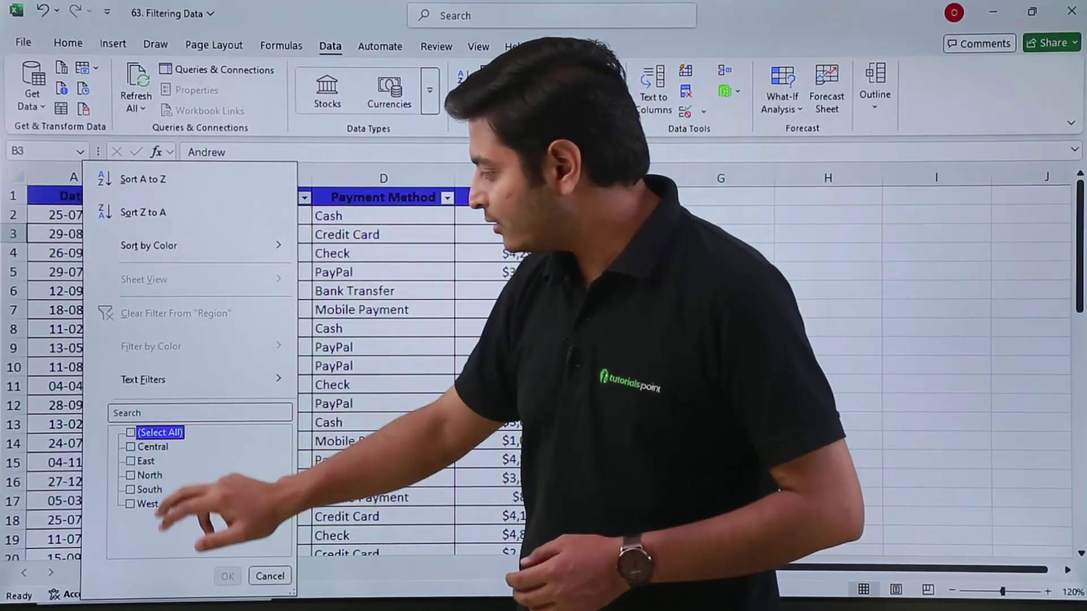
left_click(131, 504)
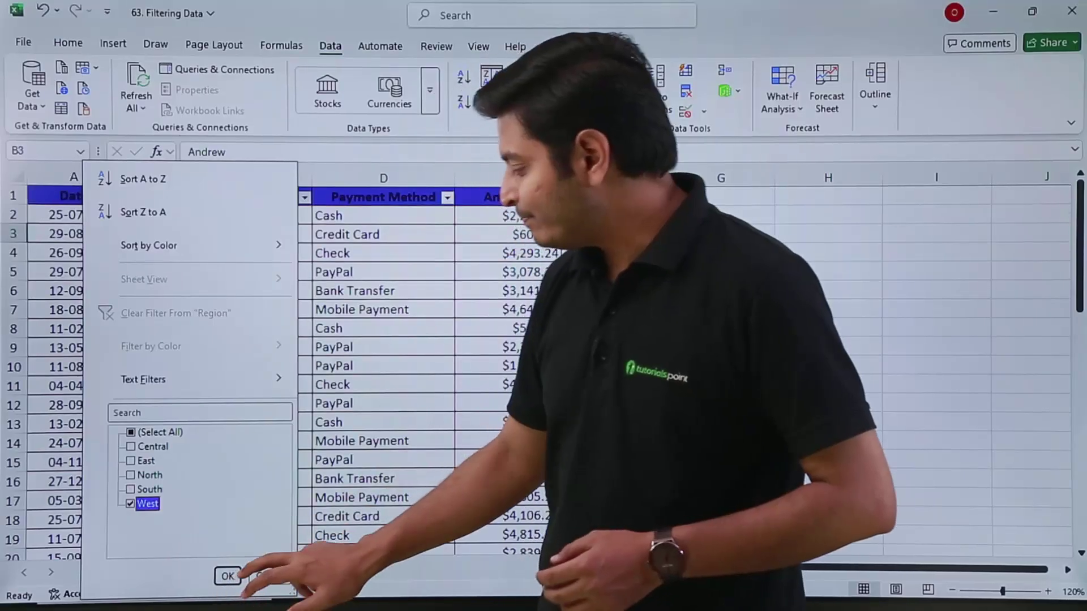
left_click(228, 576)
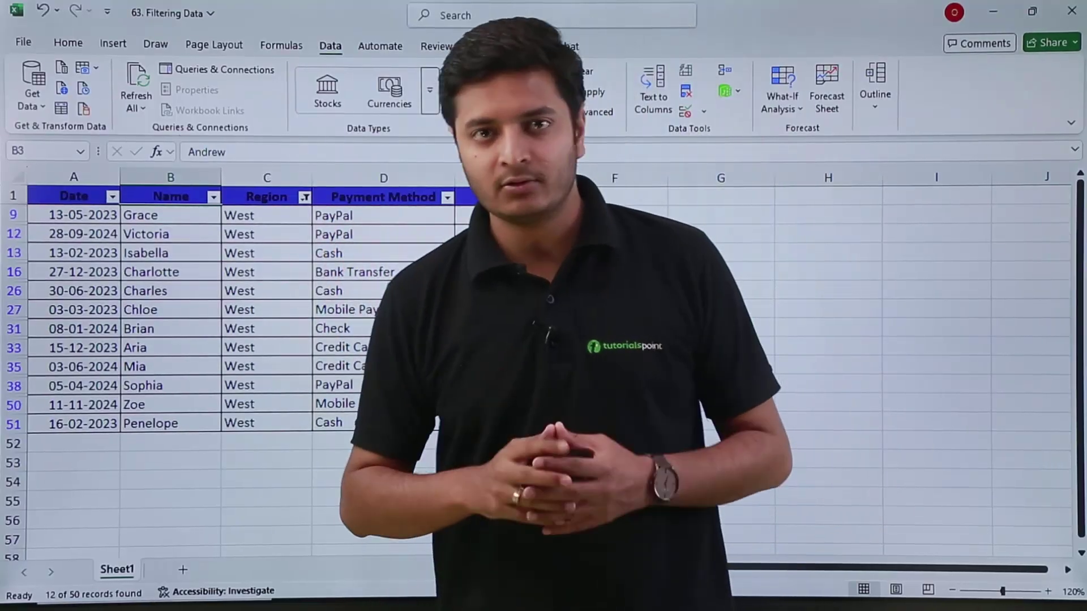
Add East to the Region column's filter, look through the filtered records, and clear that filter
left_click(305, 197)
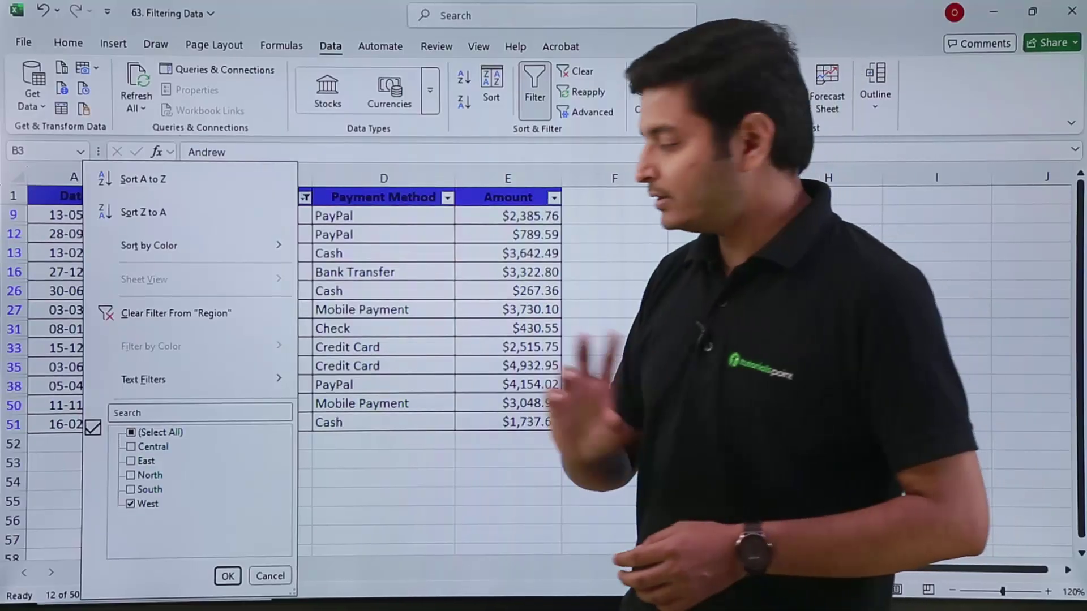
left_click(131, 461)
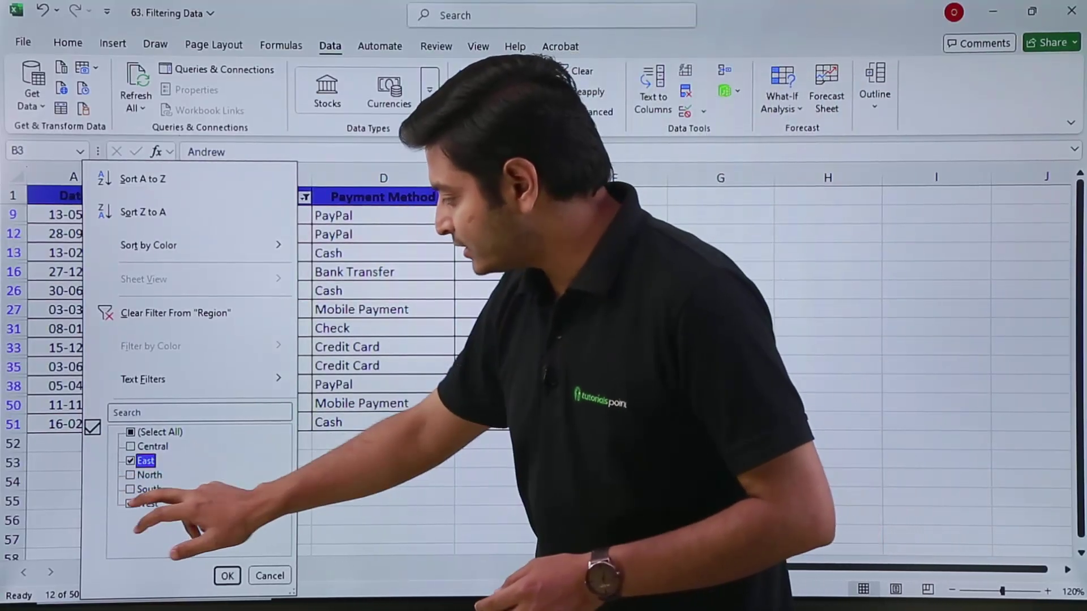
left_click(227, 576)
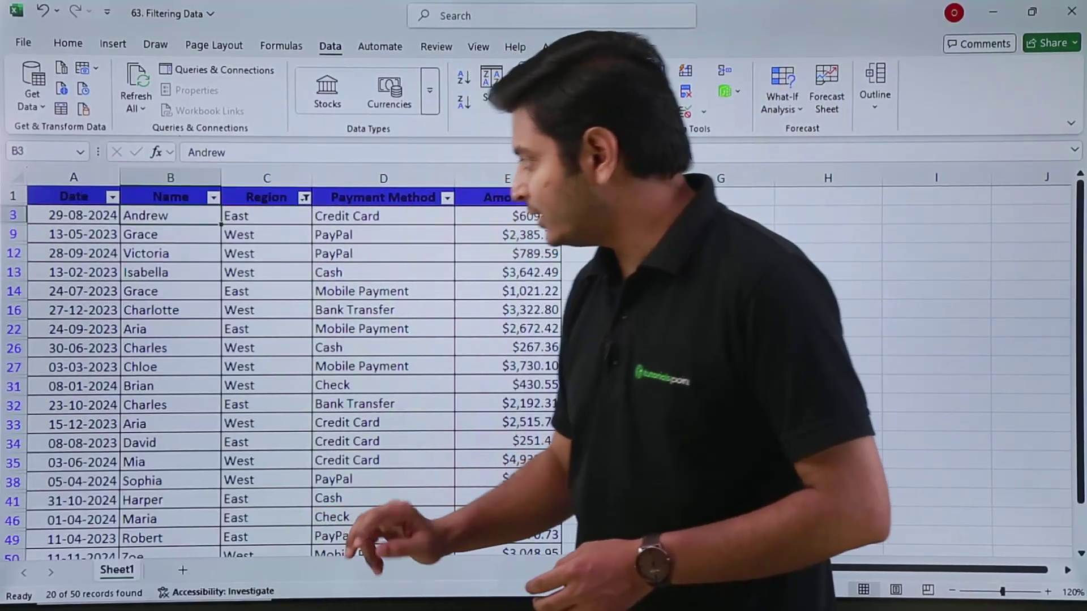
scroll(283, 368, "down", 3)
scroll(283, 368, "up", 3)
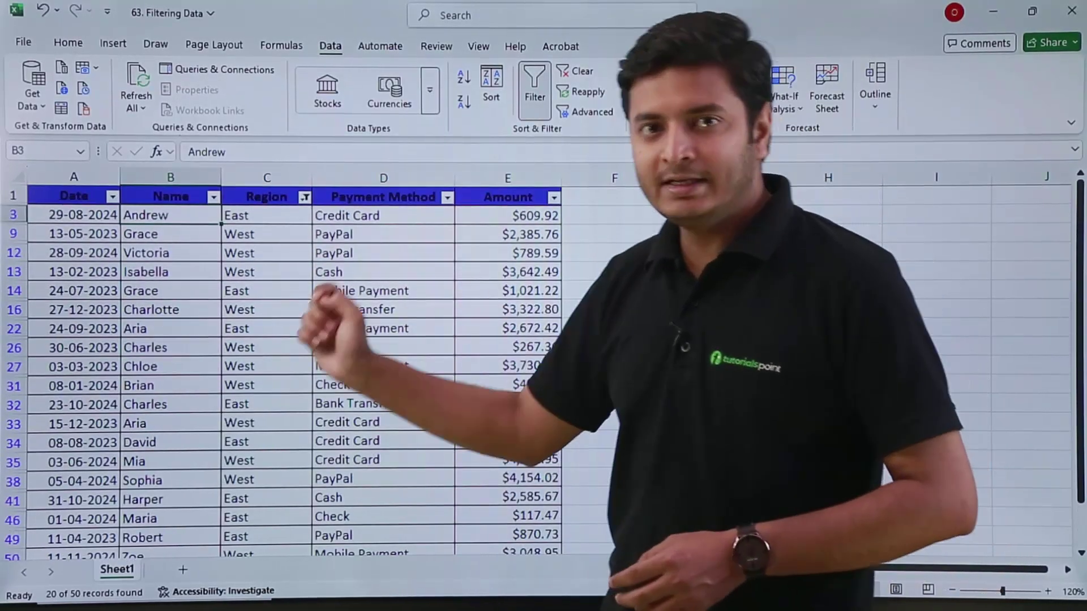
left_click(305, 196)
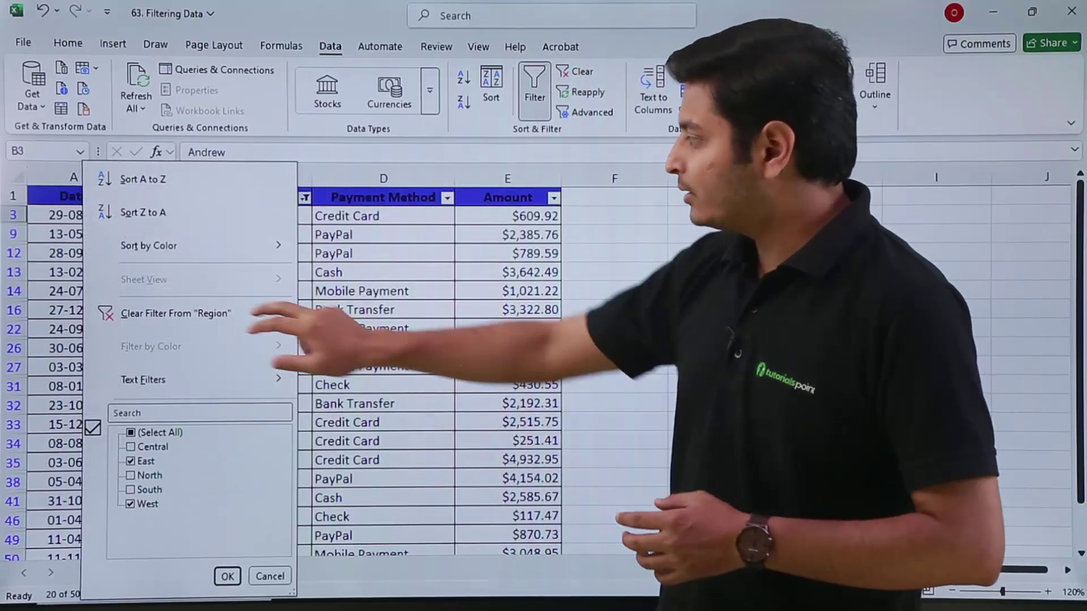
left_click(175, 313)
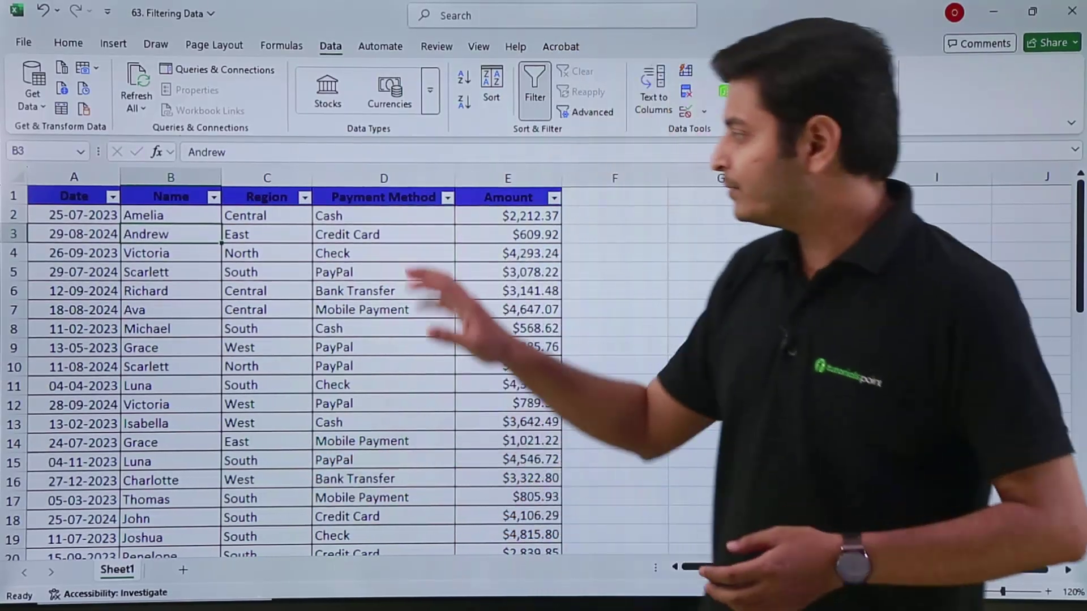
Filter the Payment Method column to Cash, and clear that filter
left_click(448, 198)
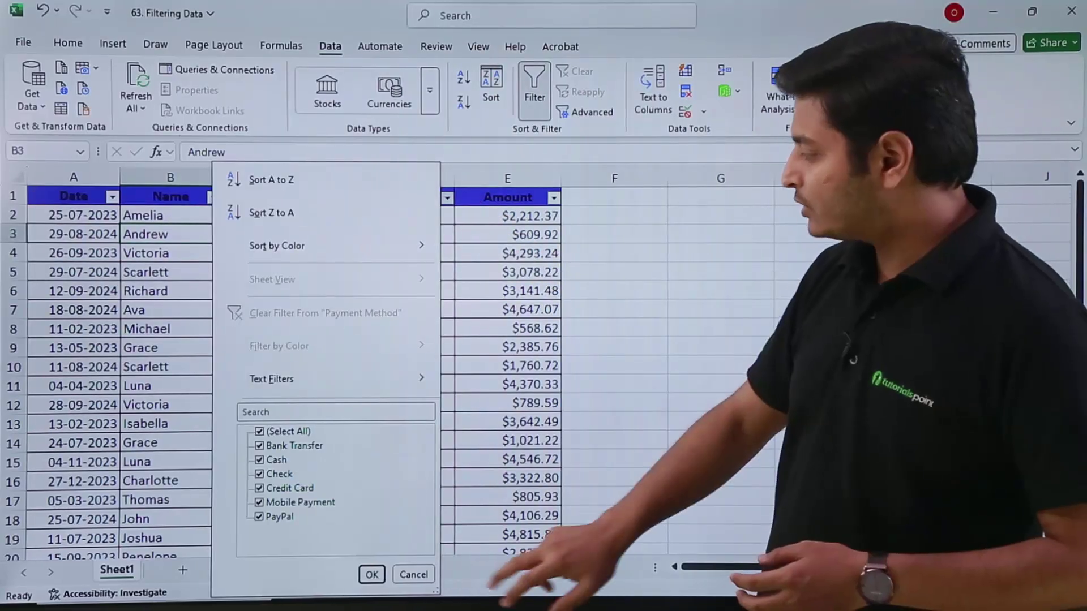
left_click(260, 432)
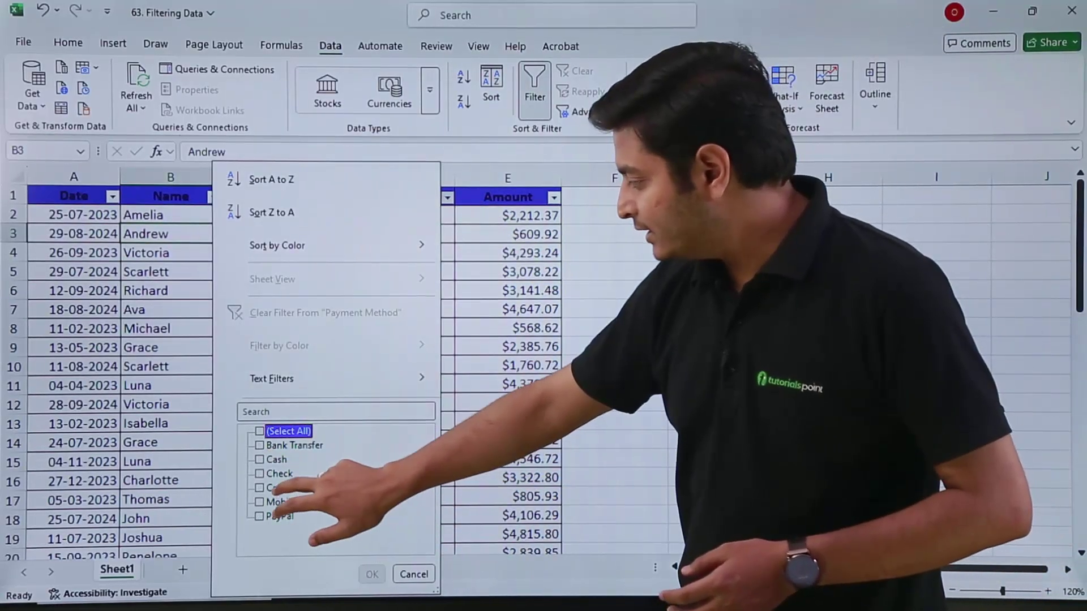
left_click(259, 460)
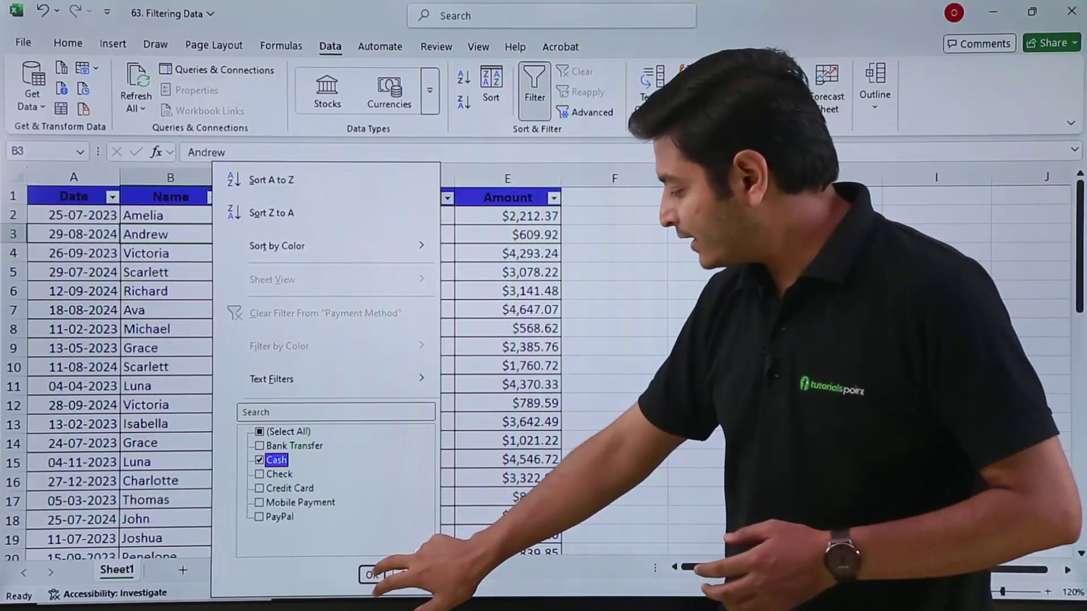
left_click(371, 576)
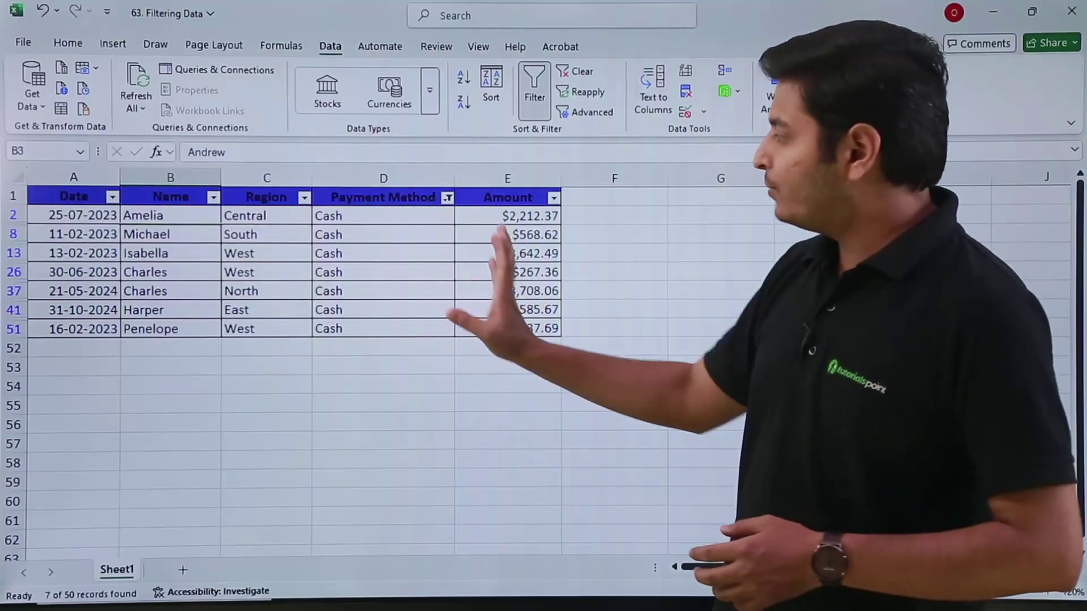
key("alt+Down")
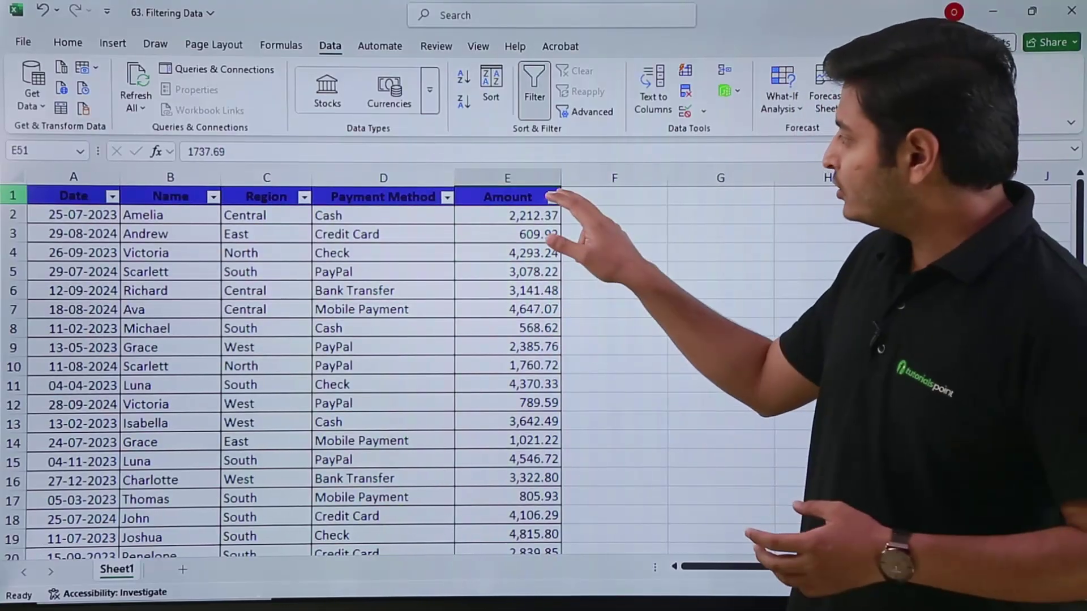
Filter the Amount column to the single value 117.47, and reselect all amounts to restore every record
left_click(554, 198)
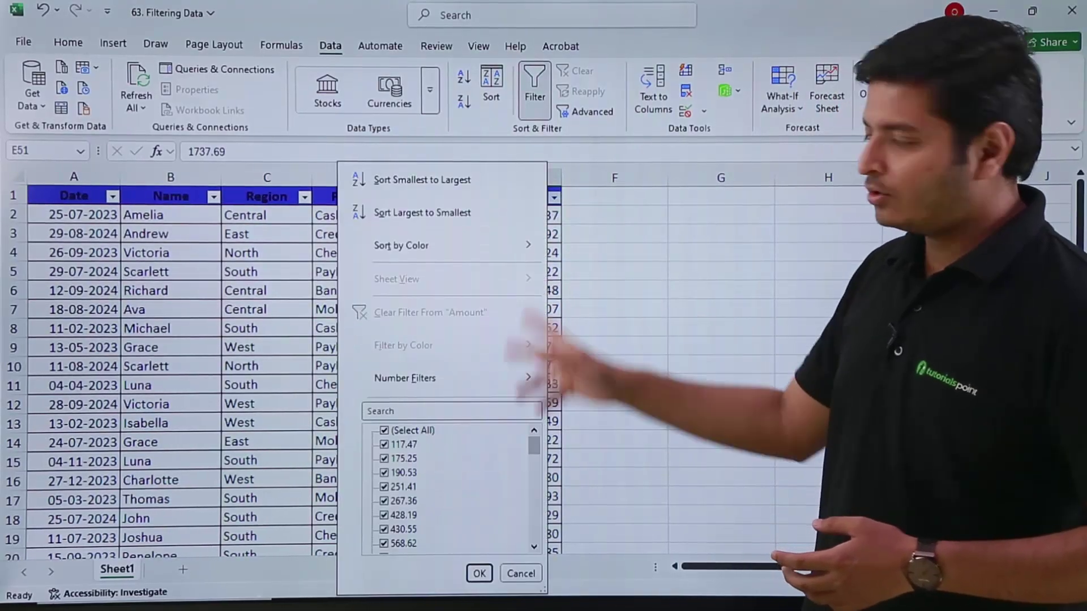
left_click(448, 498)
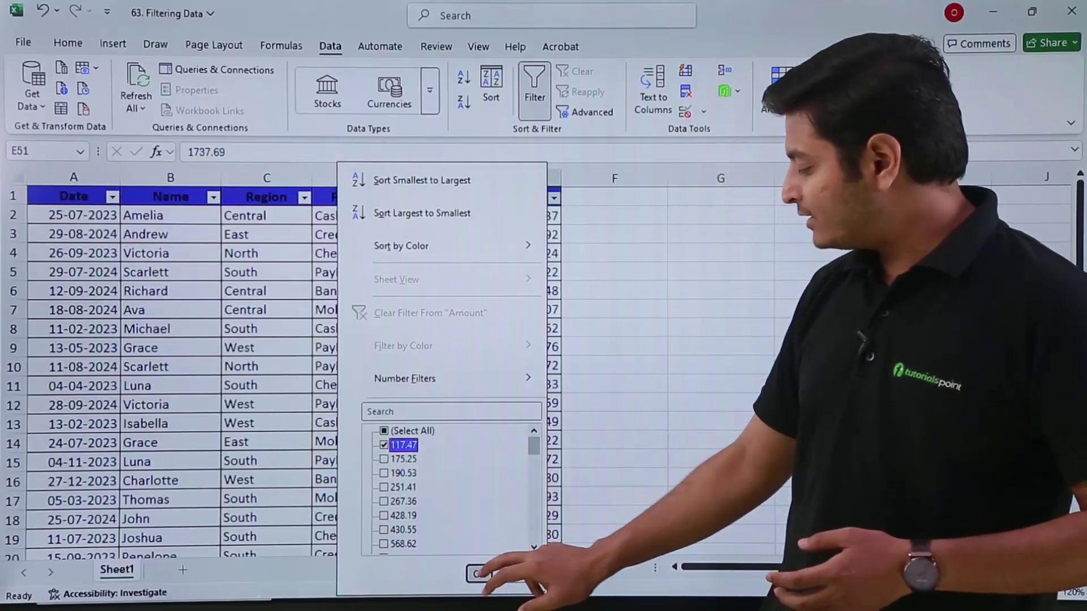
key("Return")
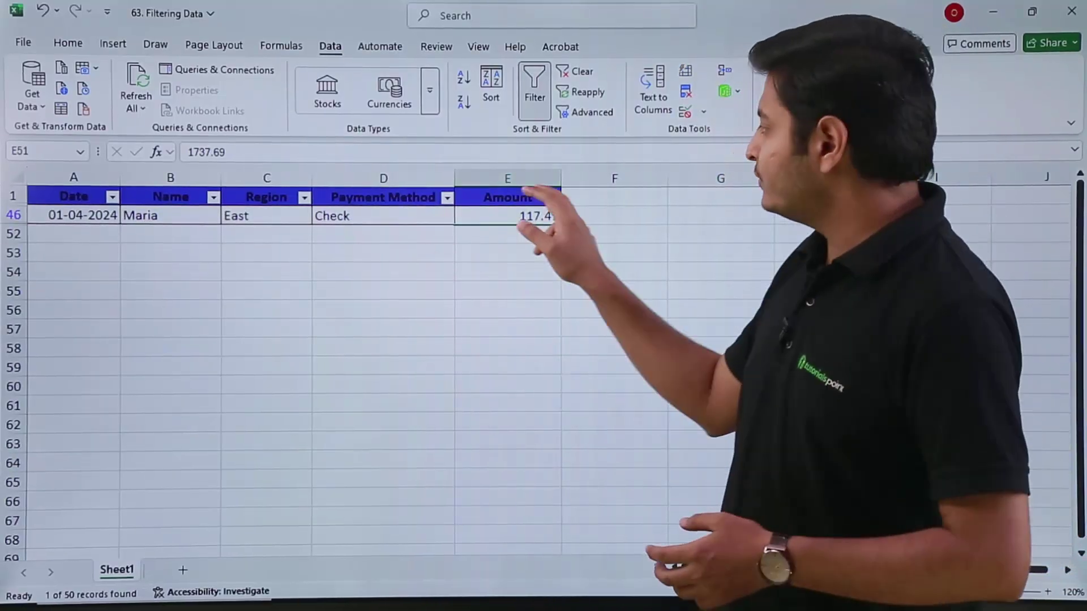
left_click(554, 198)
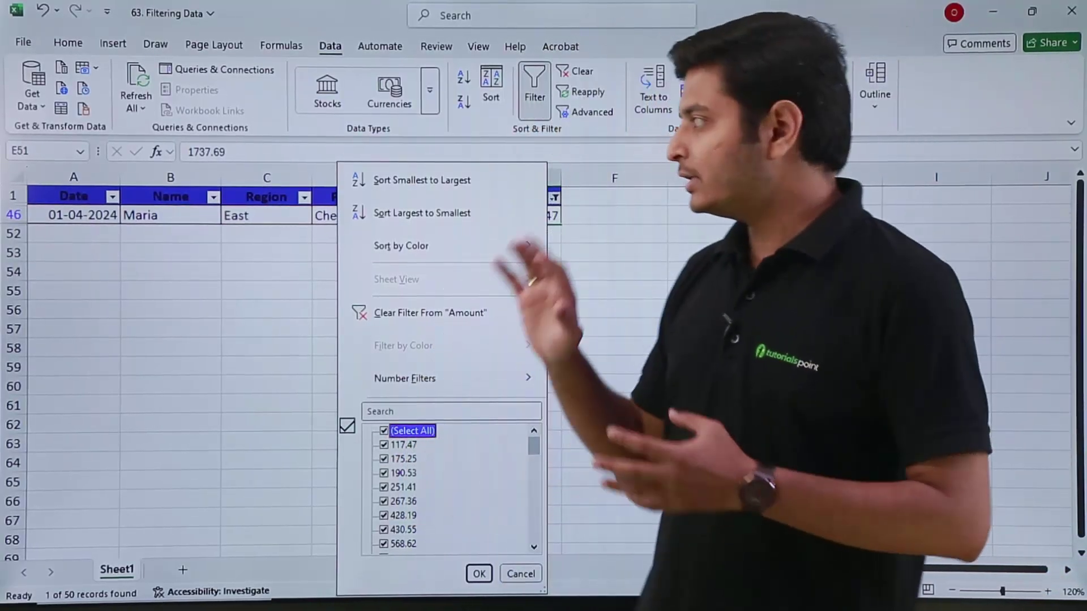
key("Return")
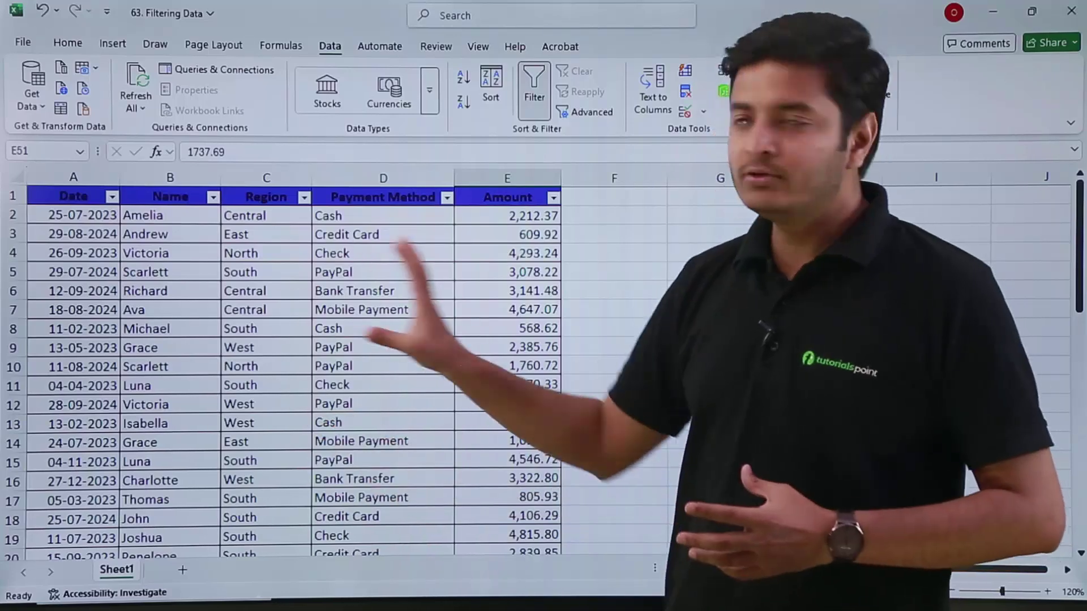
Filter the Amount column to values less than 1000, and clear that filter
left_click(554, 198)
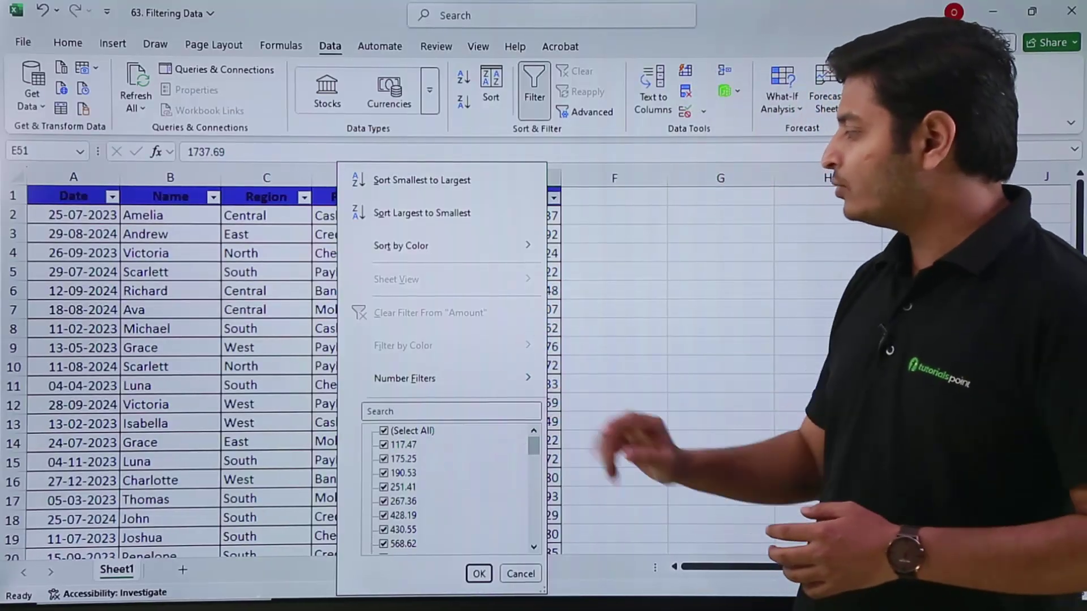
left_click(454, 378)
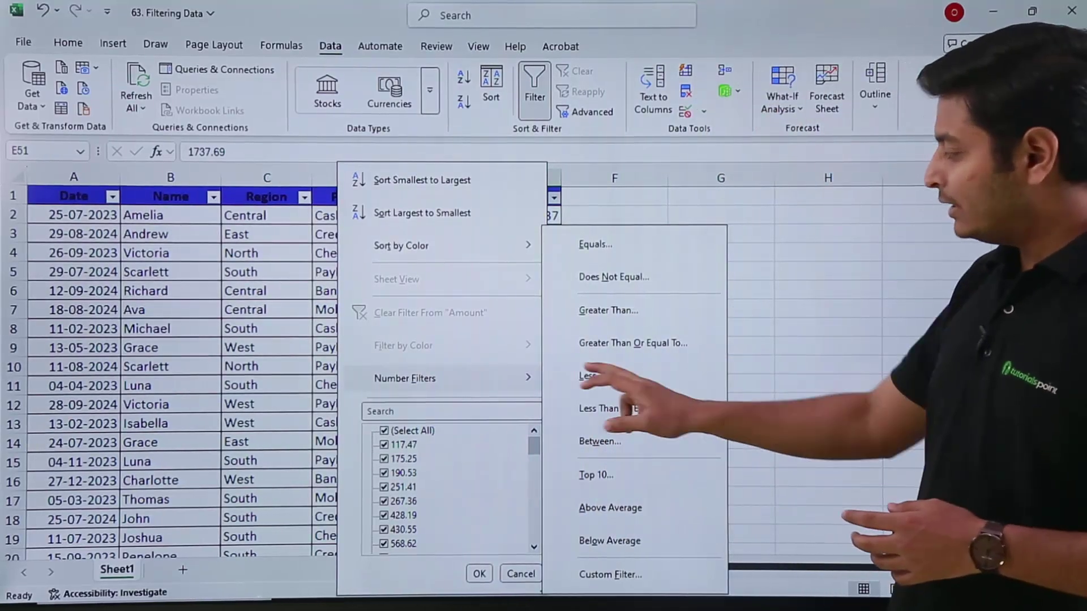
left_click(600, 376)
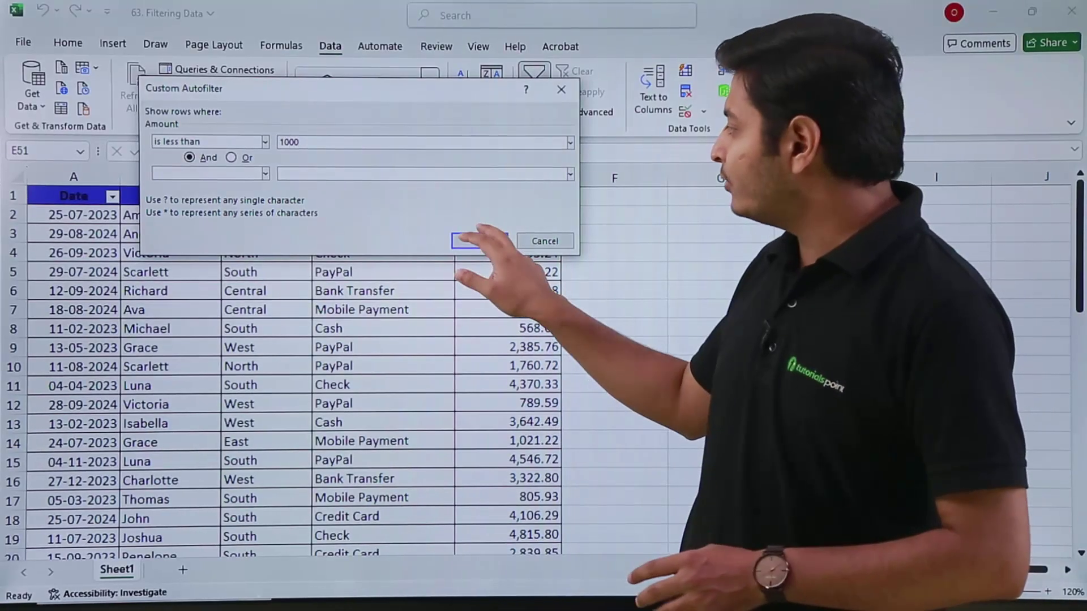
left_click(479, 241)
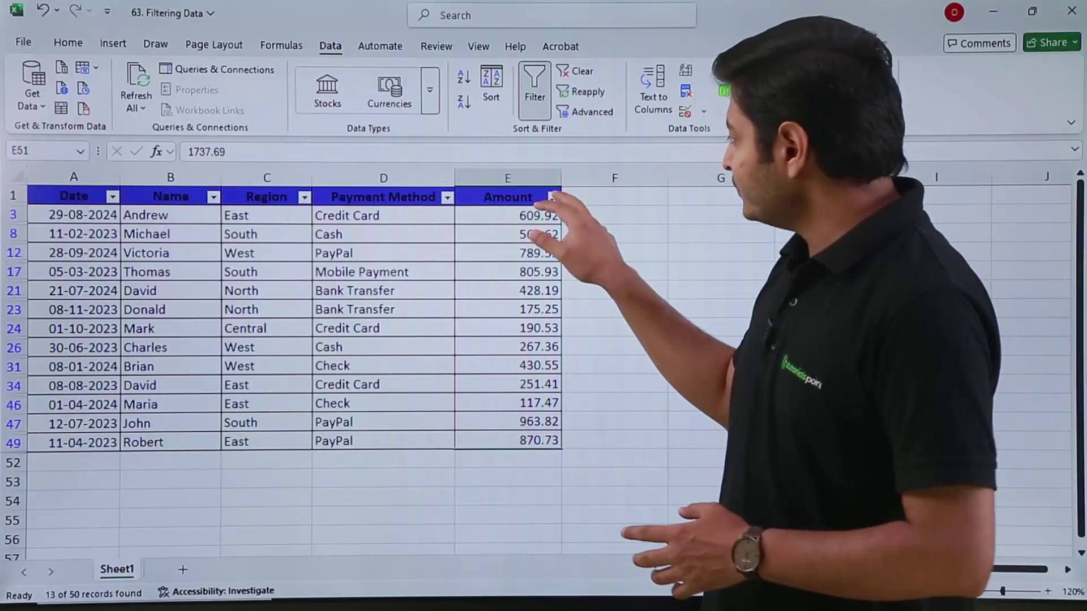
left_click(552, 196)
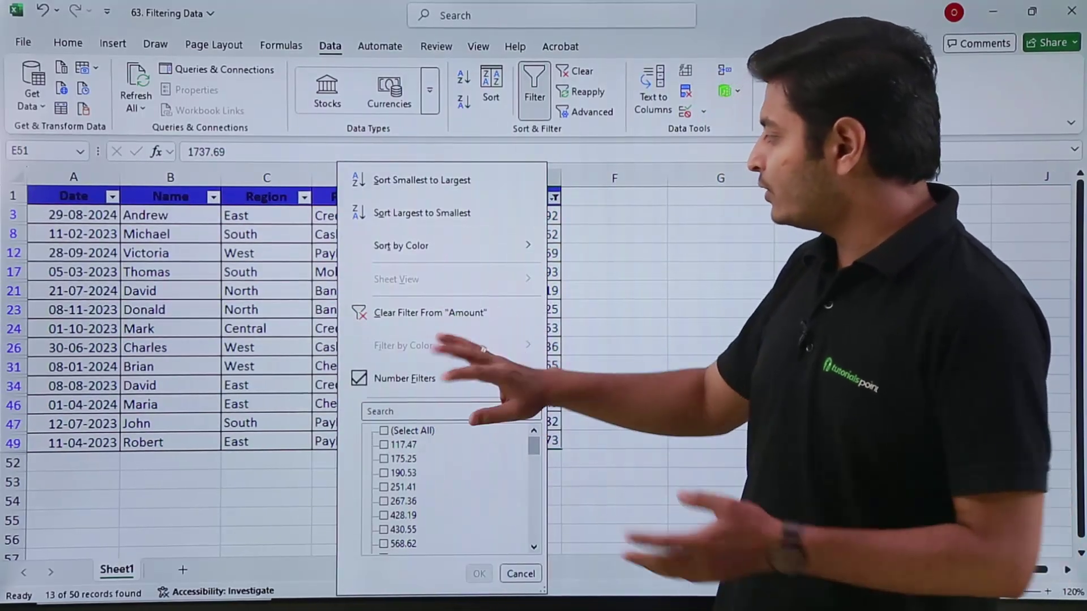
left_click(442, 314)
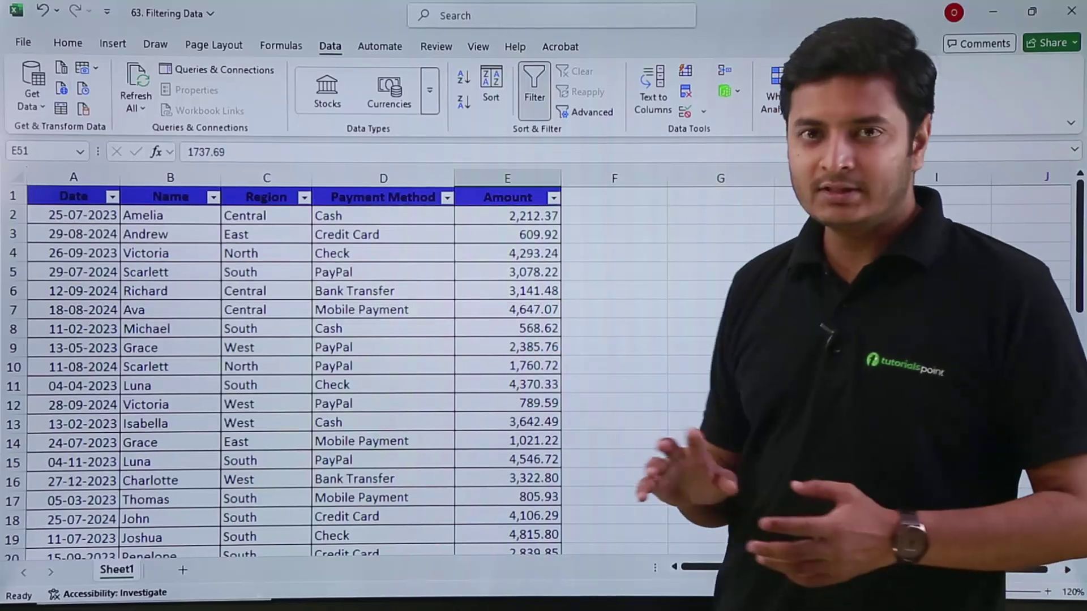
Filter the Amount column to the top 10 items, and clear that filter
left_click(553, 197)
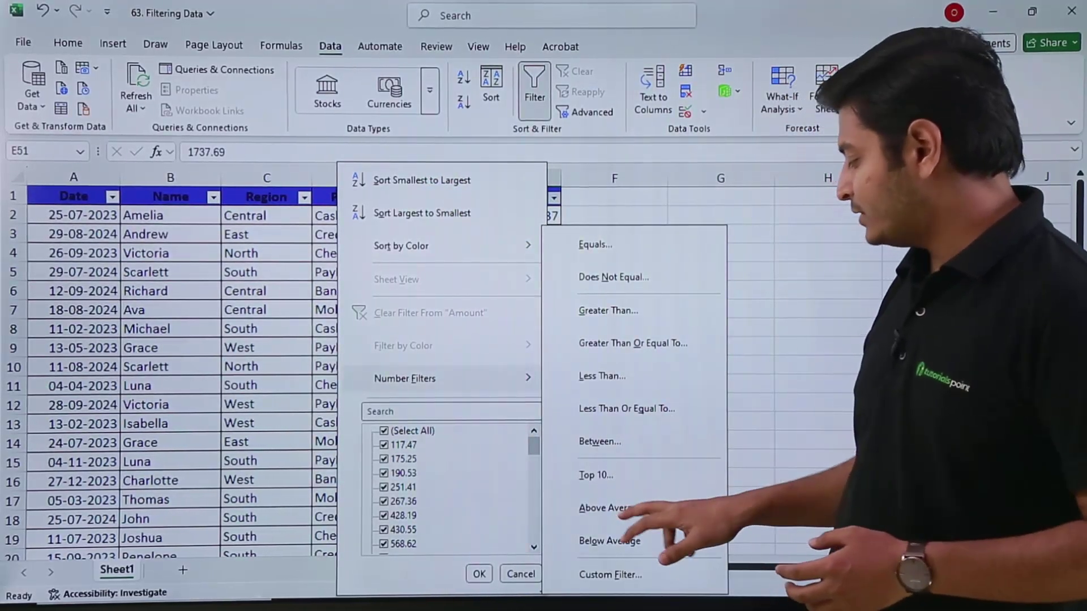
left_click(592, 475)
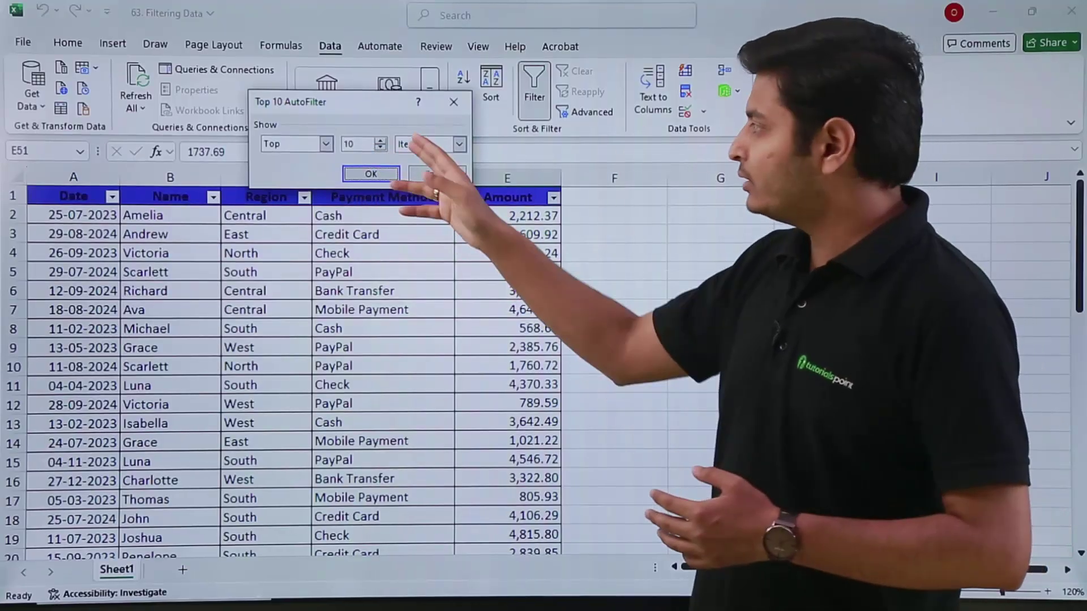
key("Return")
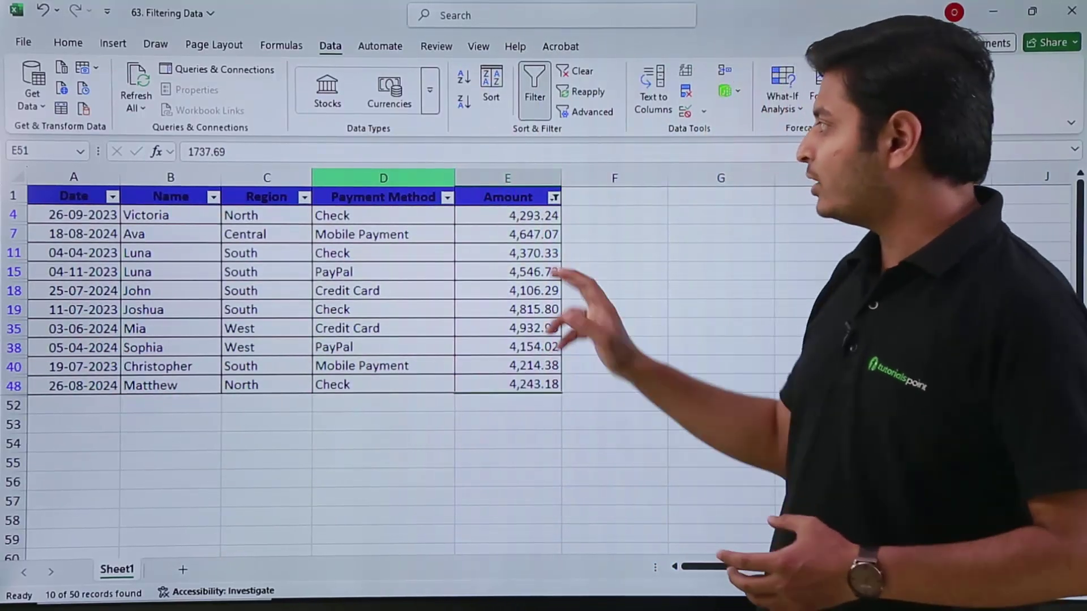
left_click(555, 198)
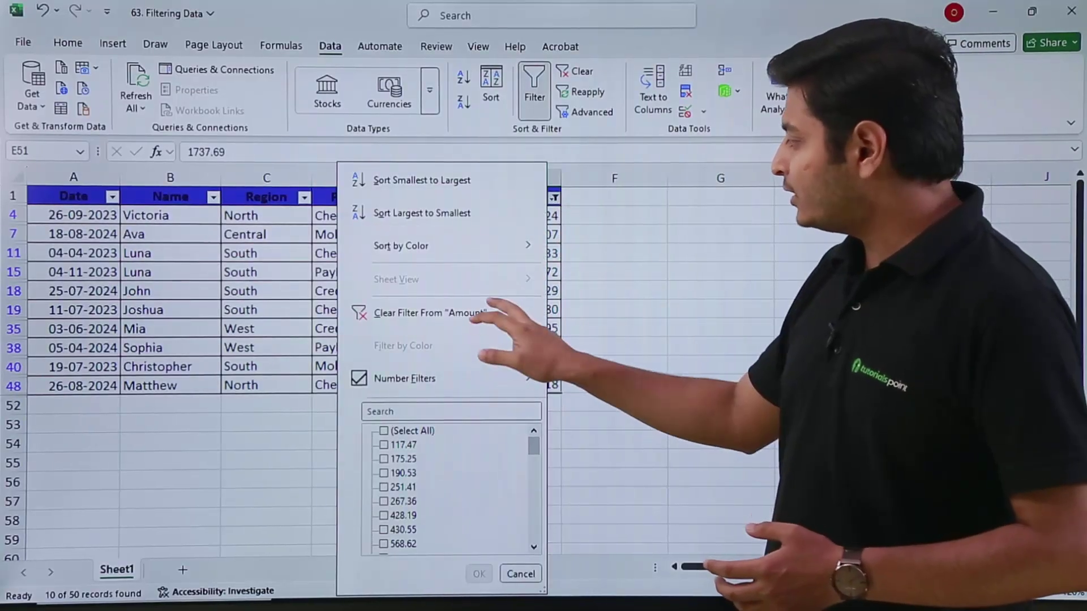
left_click(430, 313)
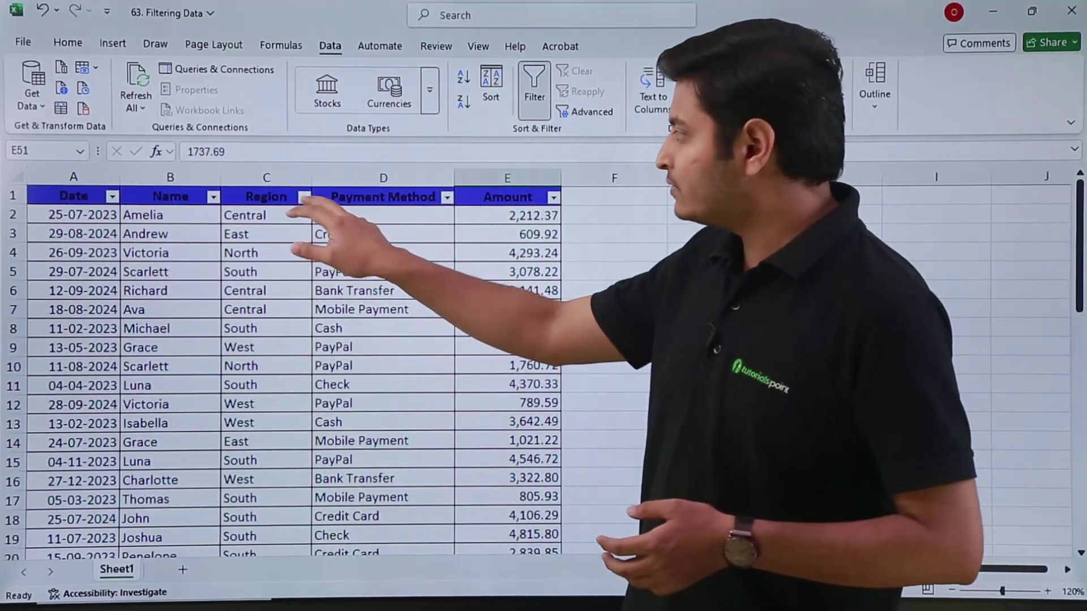
Filter the Region column to show only the West records
left_click(305, 198)
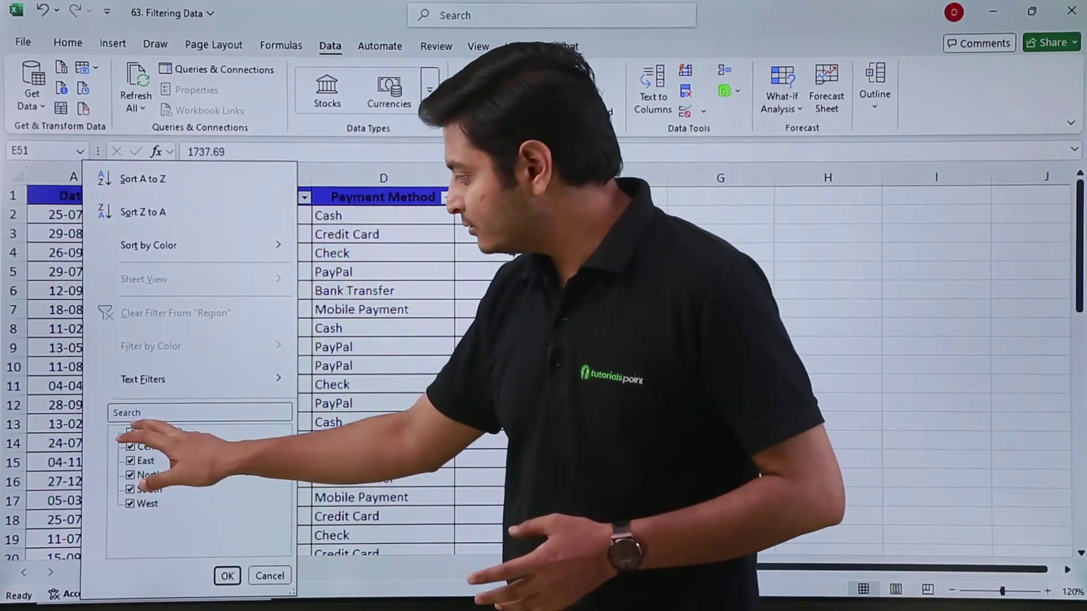
left_click(130, 433)
left_click(131, 504)
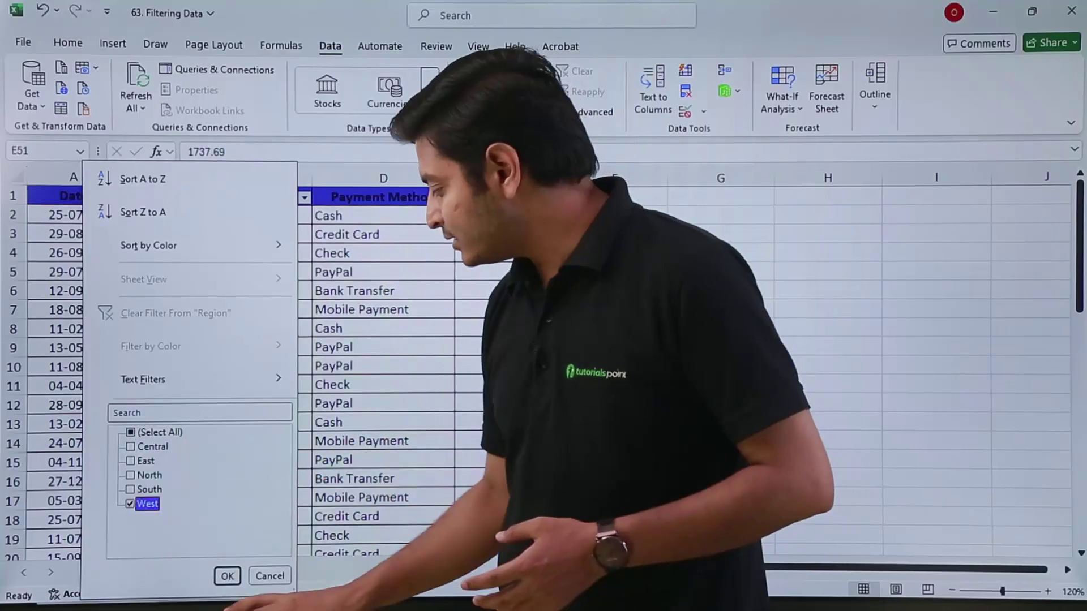
left_click(231, 576)
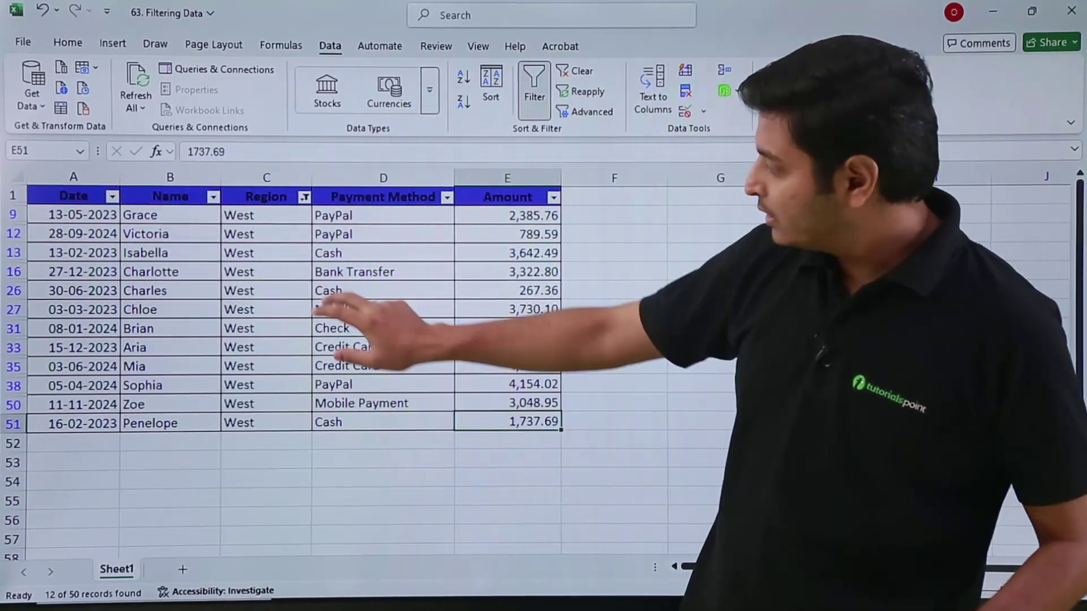
Copy the filtered West table with its headers to cell A1 of a new sheet, and autofit the Date column's width
left_click(356, 274)
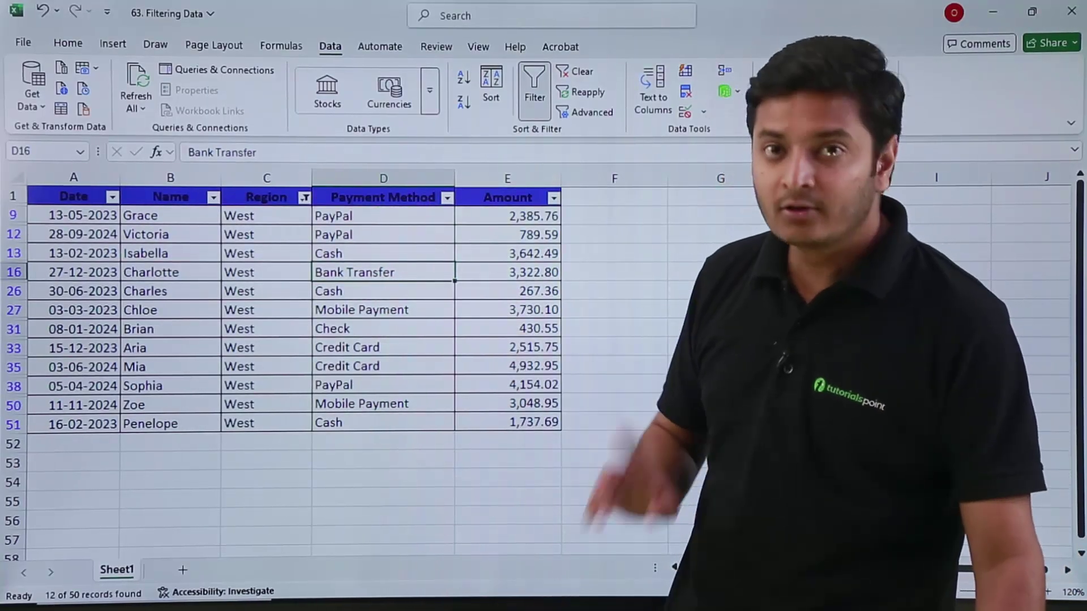
key("ctrl+a")
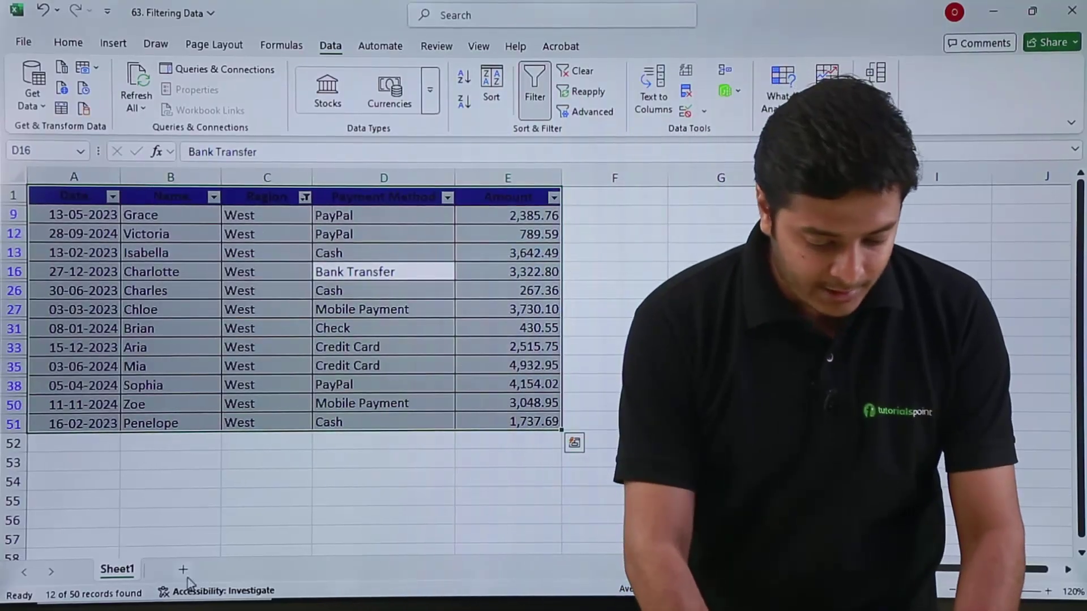
left_click(184, 571)
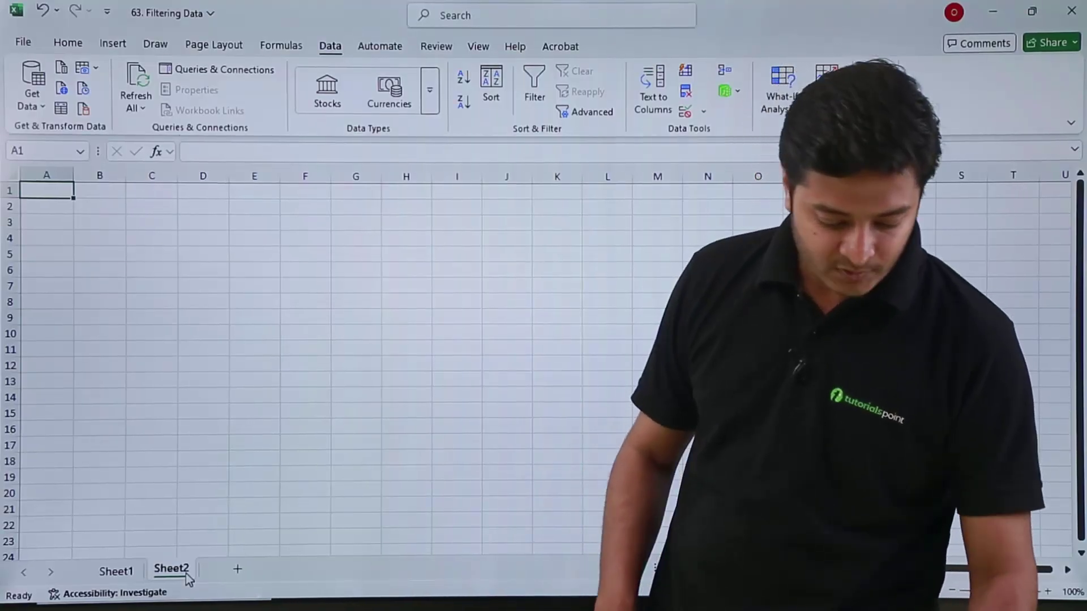
left_click(115, 574)
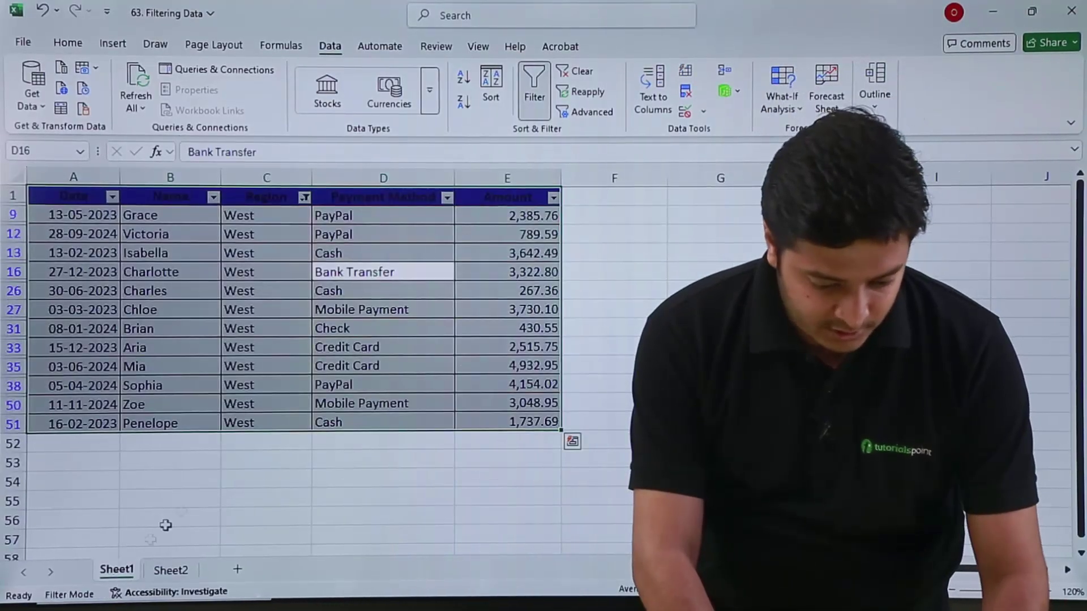
key("ctrl+c")
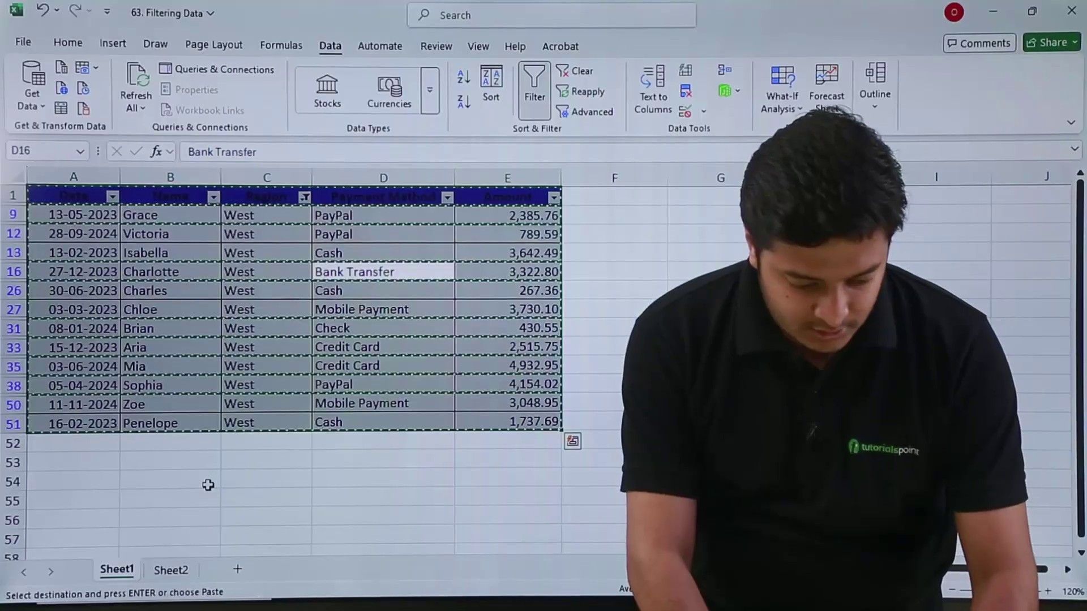
left_click(171, 571)
key("ctrl+v")
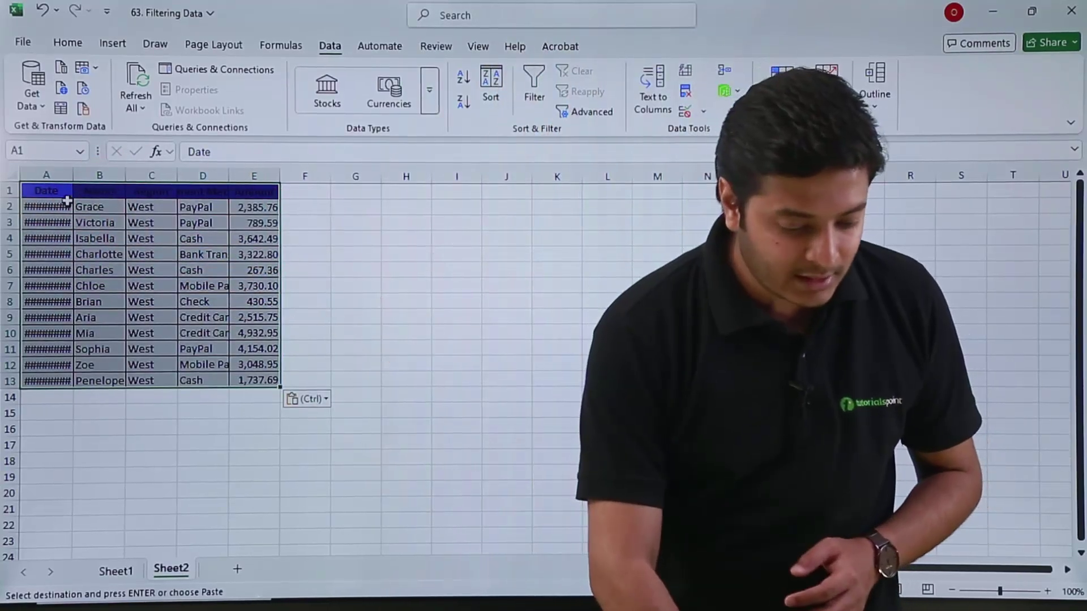
double_click(74, 178)
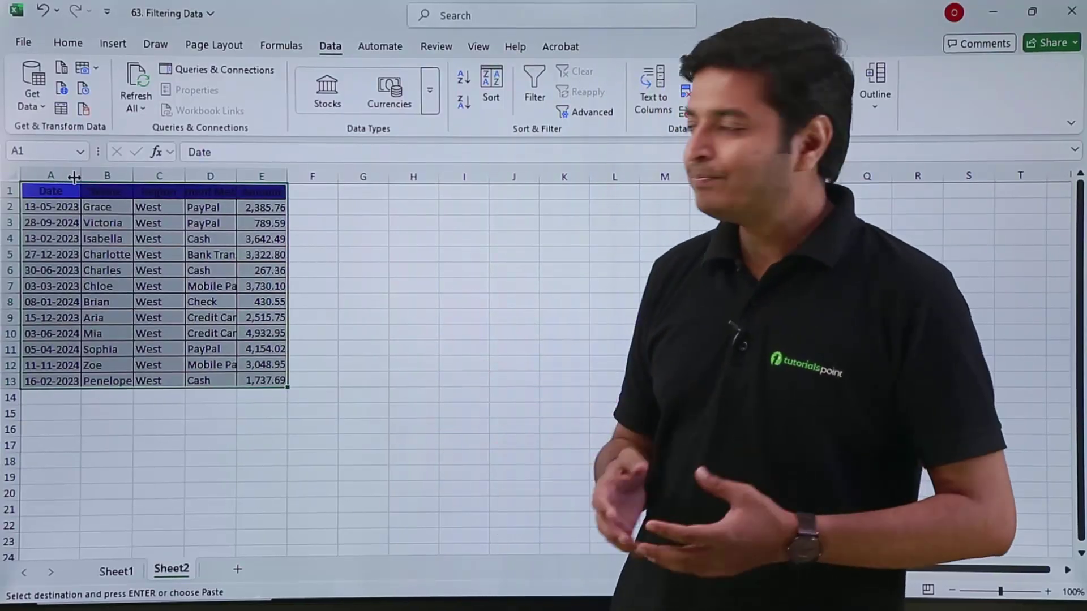
Return to Sheet1 and clear the Region column's filter to restore all records
left_click(116, 572)
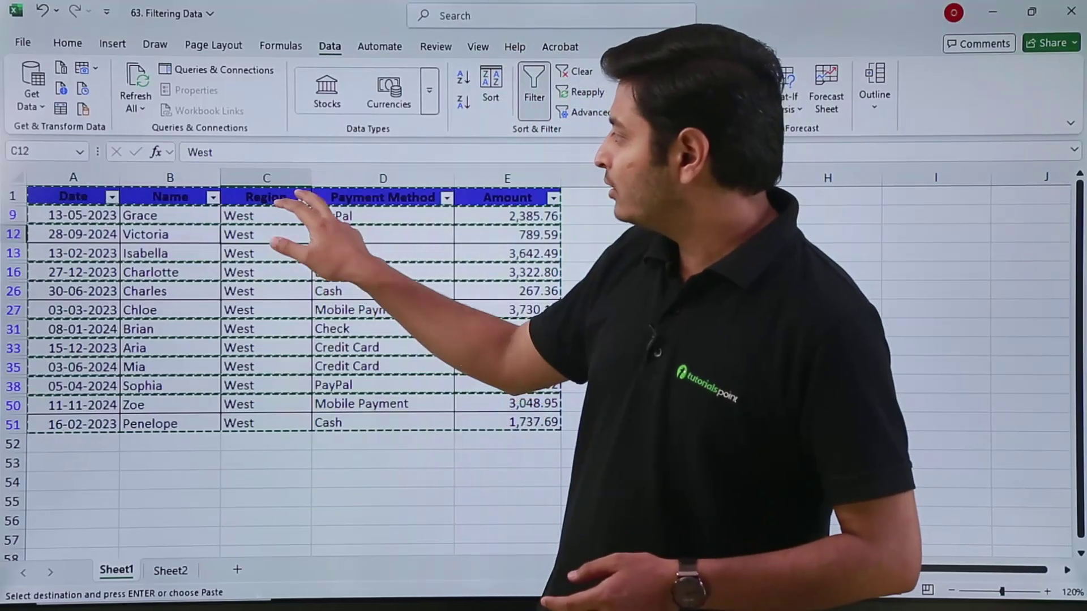
left_click(304, 198)
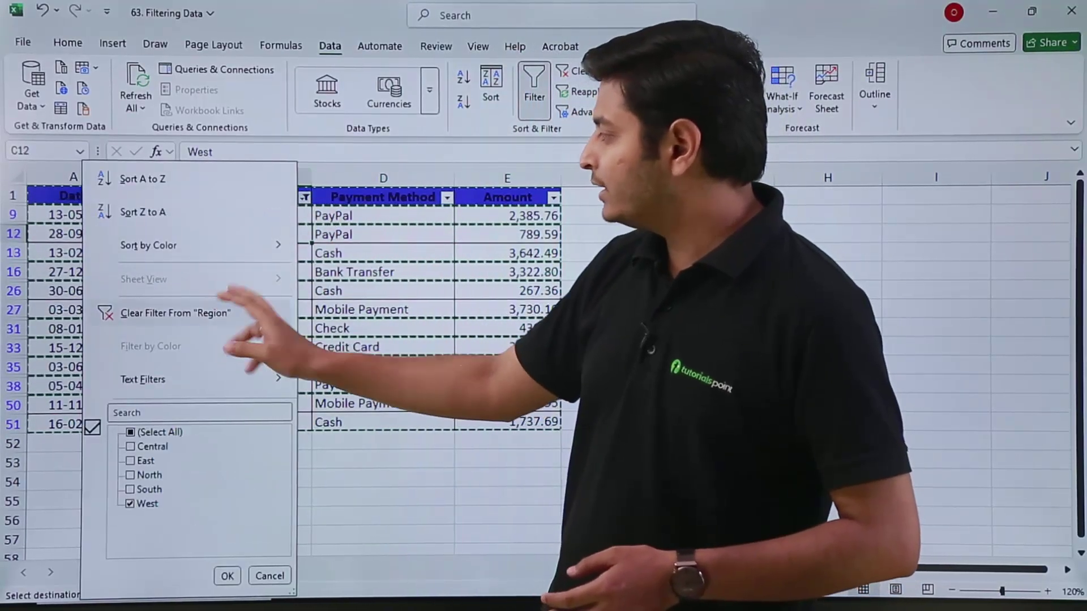
left_click(227, 314)
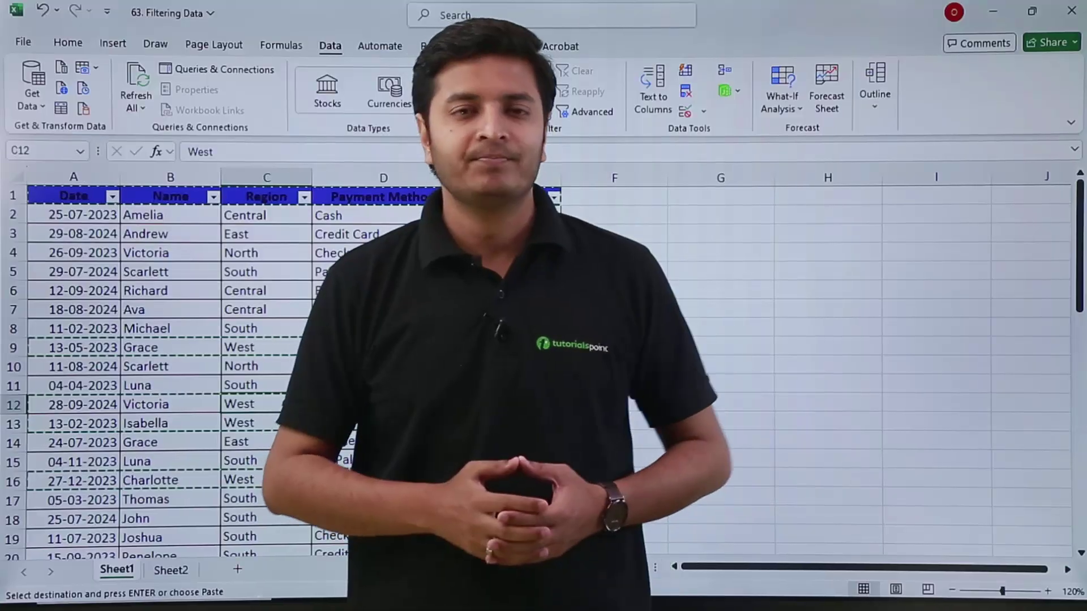